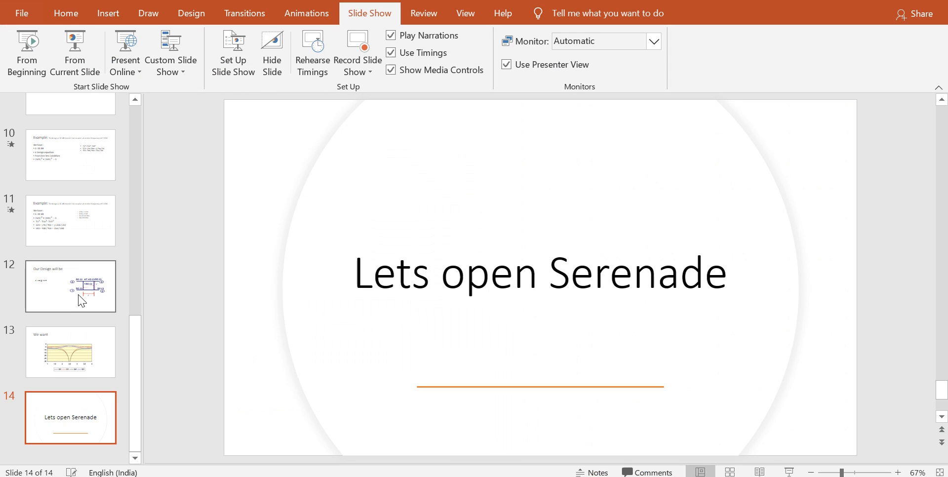
Step: Review the worked example's impedance calculations and the branch line coupler layout on slides 11 and 12
left_click(68, 211)
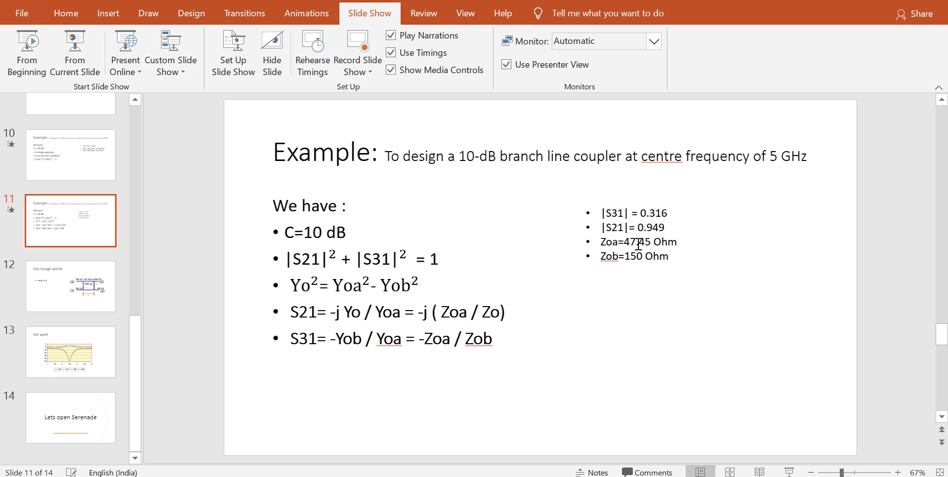
left_click(101, 309)
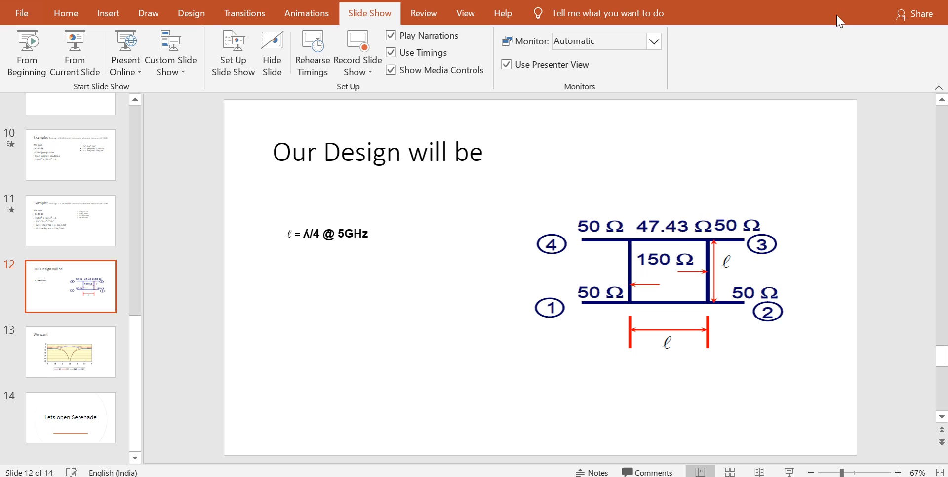
left_click(80, 230)
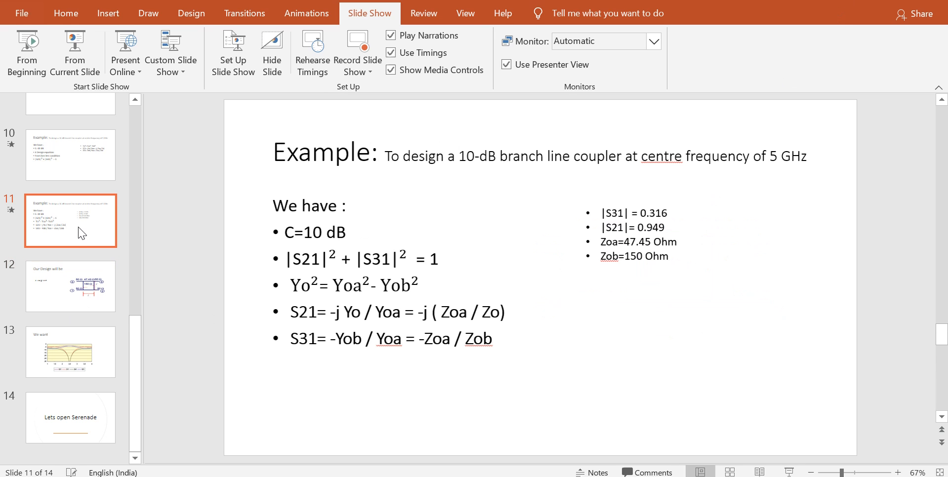
left_click(68, 281)
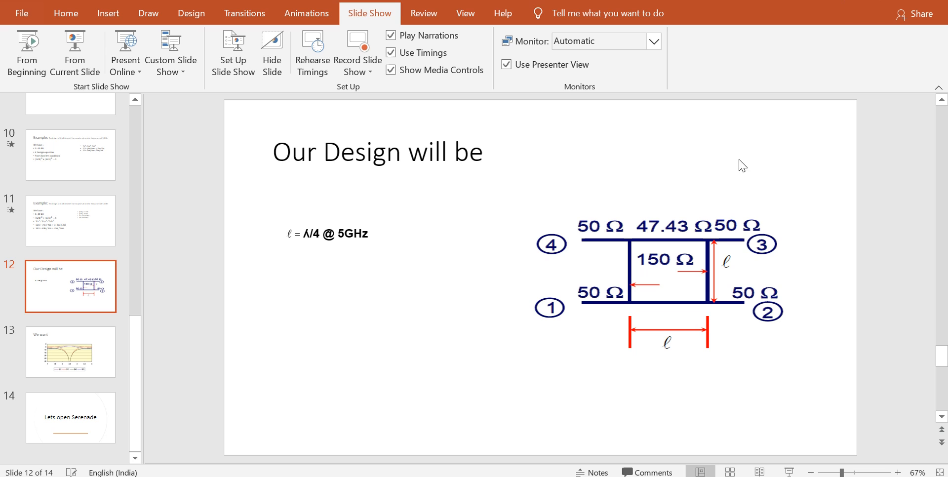
Step: Switch to the TRL calculator and synthesize a microstrip line with Z0 47.43 ohm, E 90 degrees, H 3 mm and ER 2.2 at 5 GHz
left_click(864, 0)
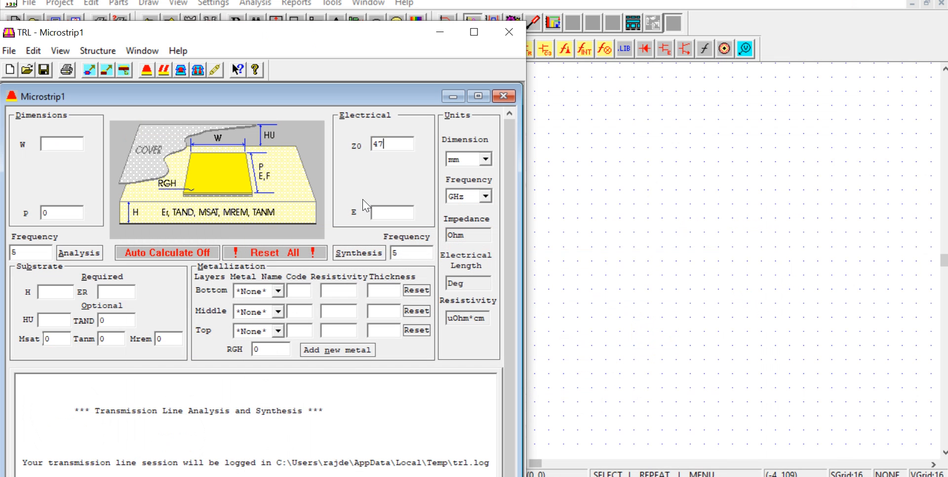
left_click(404, 142)
type("47.43")
left_click(382, 214)
type("90")
type("3")
left_click(122, 293)
type("2.2")
left_click(375, 256)
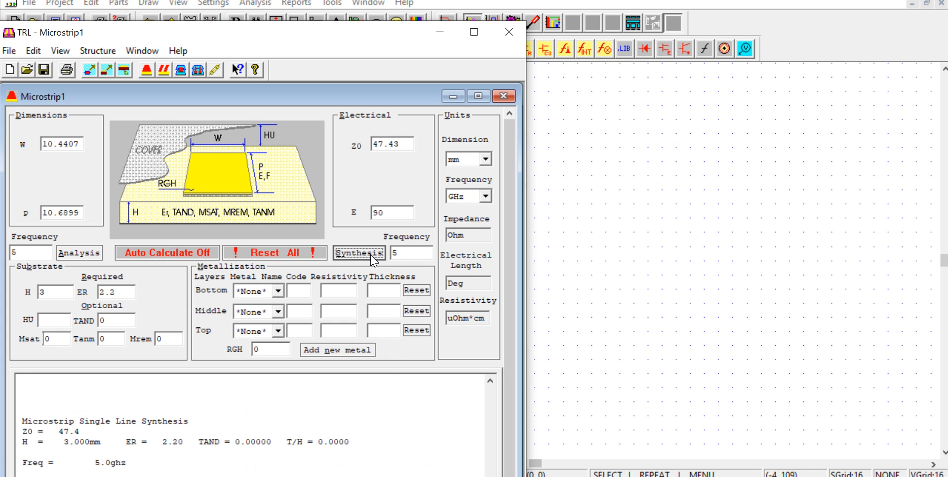
Step: Export the synthesized line to the upper part of the Serenade schematic and place its microstrip substrate definition below it
left_click(90, 75)
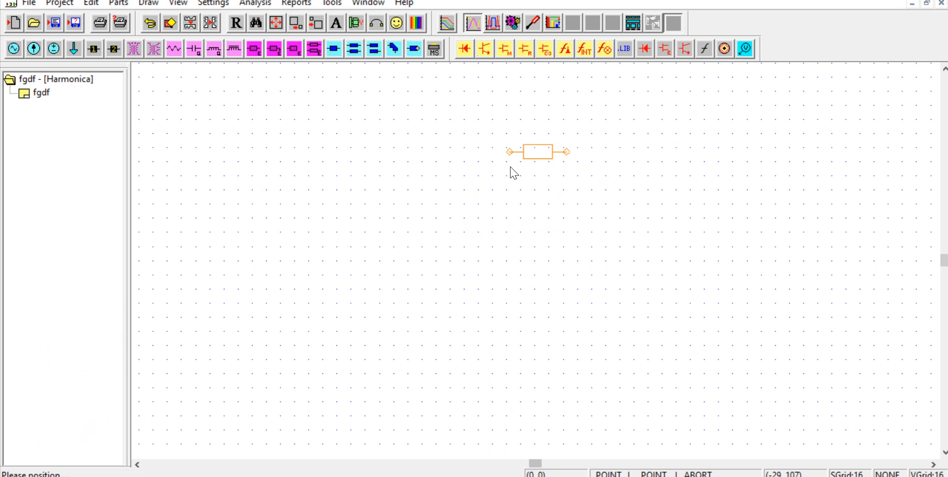
left_click(494, 179)
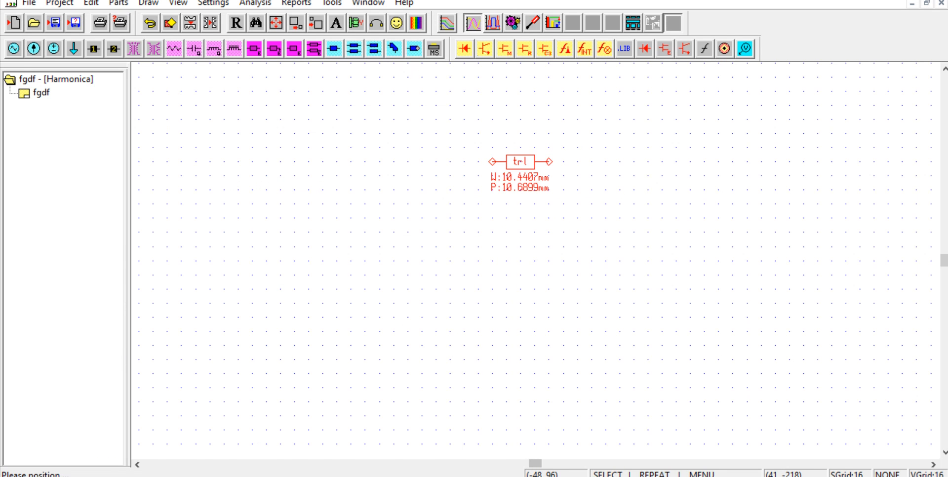
left_click(572, 475)
left_click(109, 73)
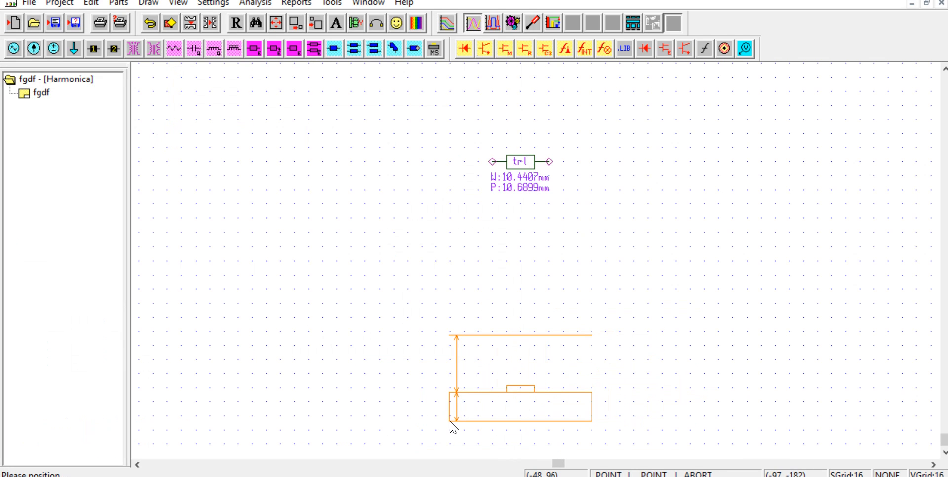
left_click(452, 420)
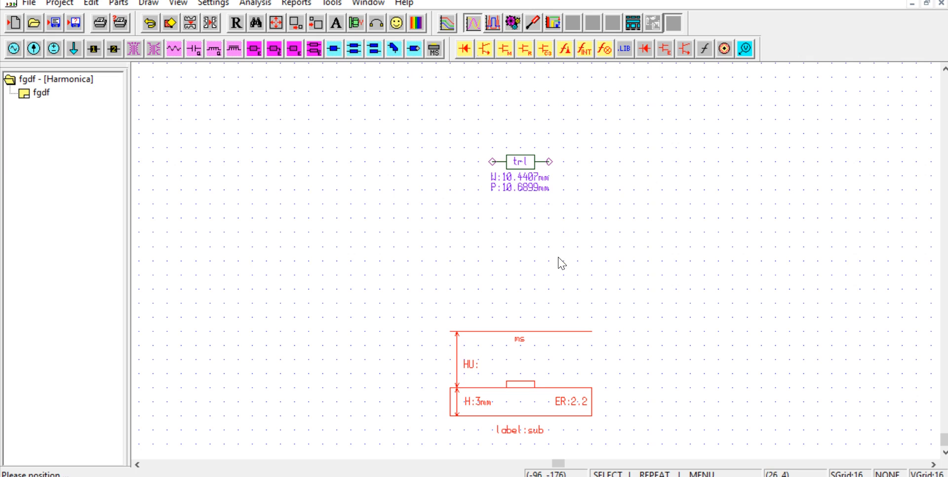
Step: Copy the transmission line and place the duplicate directly below the original, above the substrate block
left_click(518, 164)
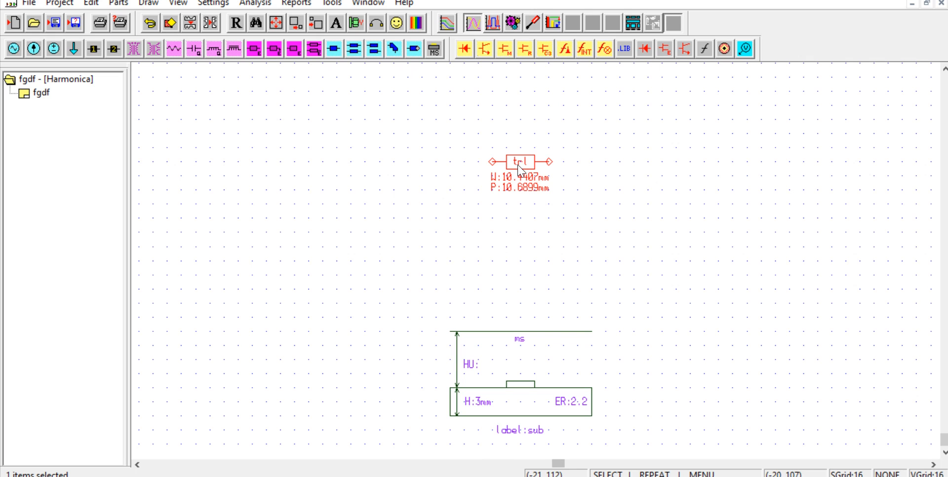
key("ctrl+v")
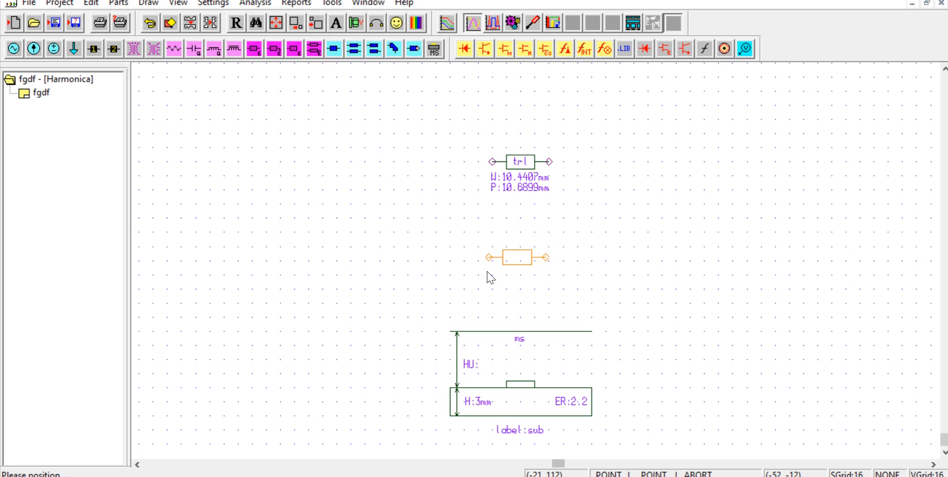
left_click(496, 277)
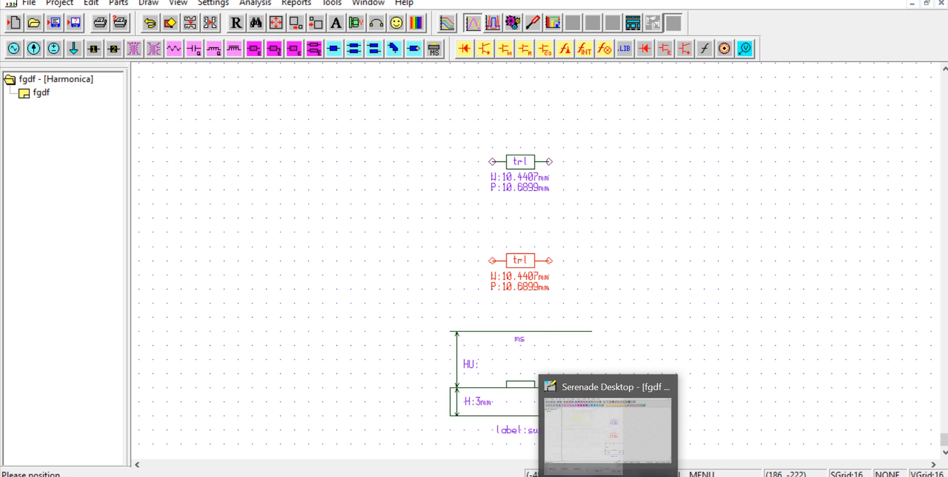
Step: In the TRL calculator, set Z0 to 150 ohm and synthesize the line dimensions
left_click(630, 475)
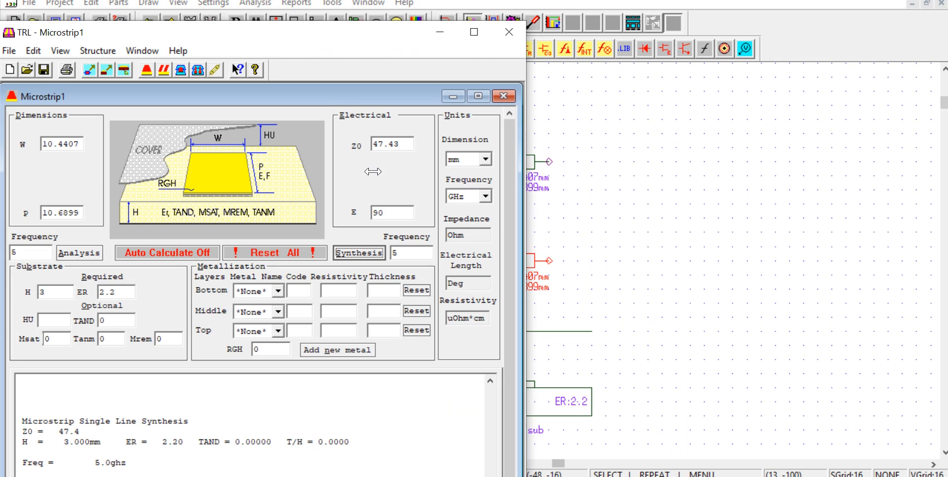
left_click(405, 146)
key("BackSpace")
key("BackSpace")
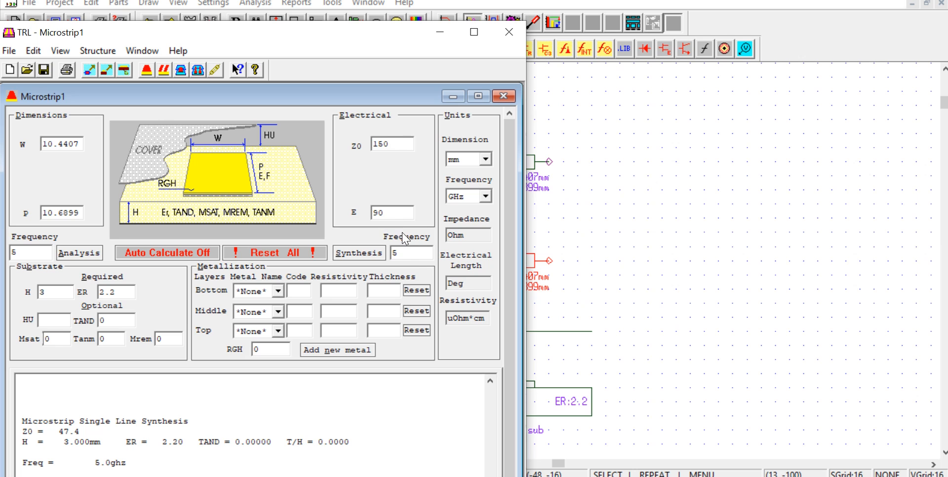
left_click(357, 260)
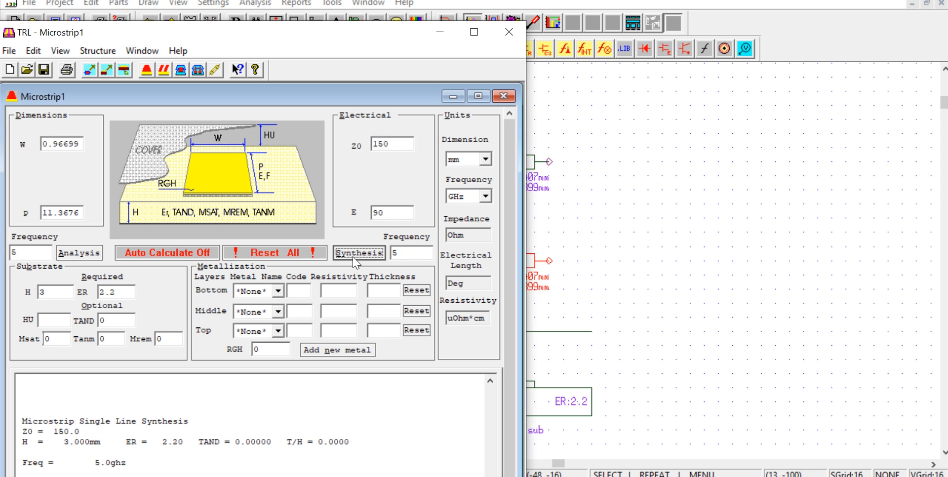
Step: Place the 150 ohm line vertically to the left of the two horizontal lines, and a duplicate of it to their right
left_click(89, 73)
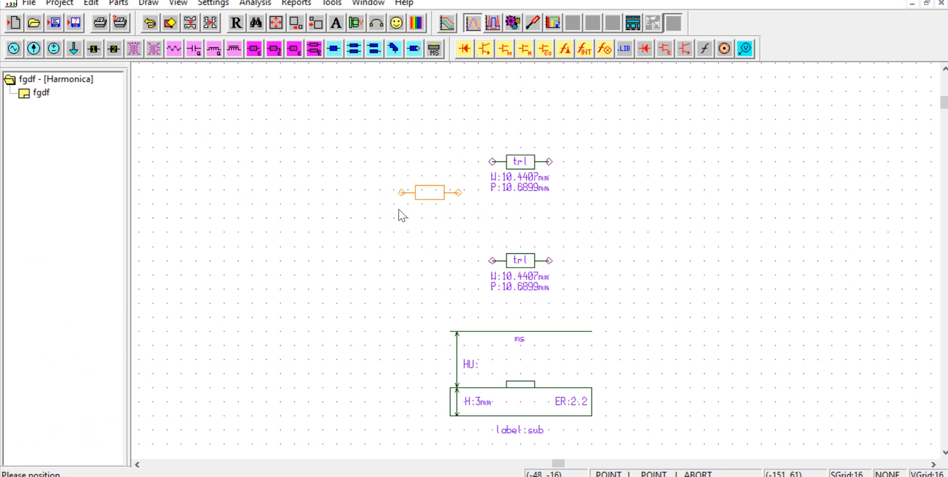
key("r")
left_click(443, 243)
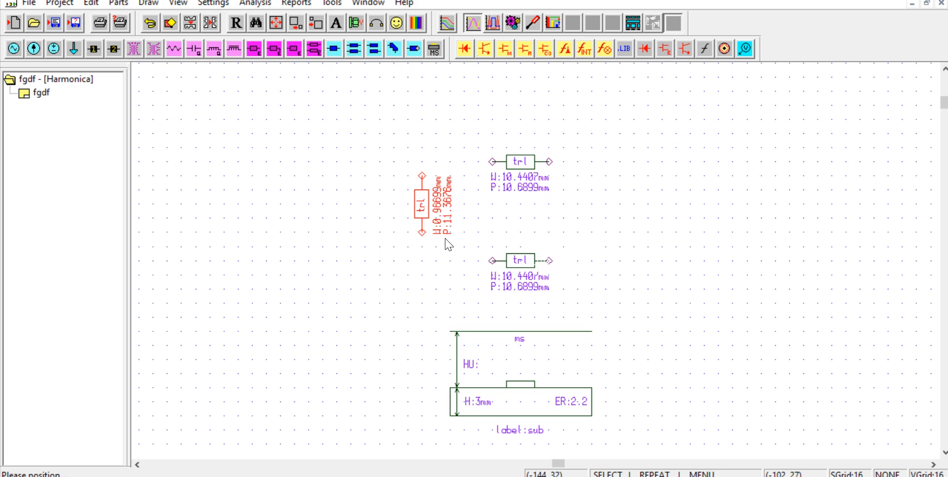
left_click(426, 215)
middle_click(433, 218)
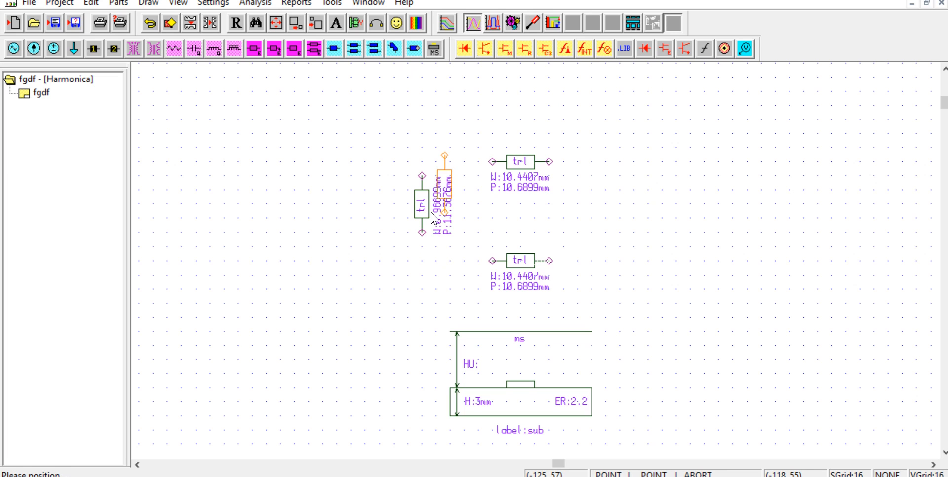
left_click(609, 251)
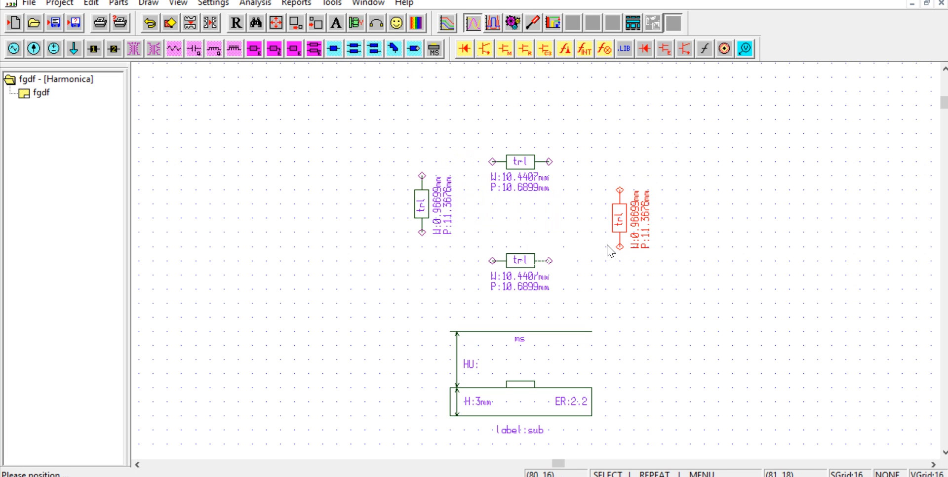
Step: Wire both ends of the upper horizontal line to the upper terminals of the two vertical lines
left_click(426, 202)
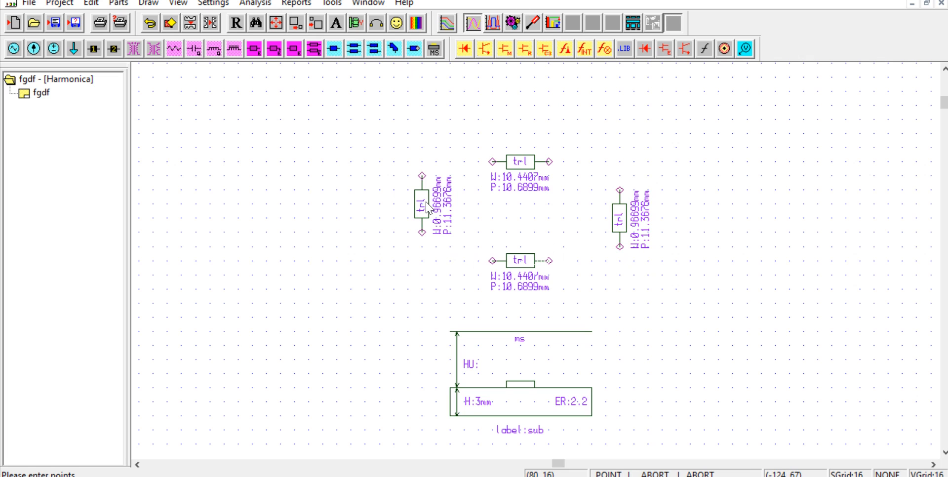
left_click(421, 175)
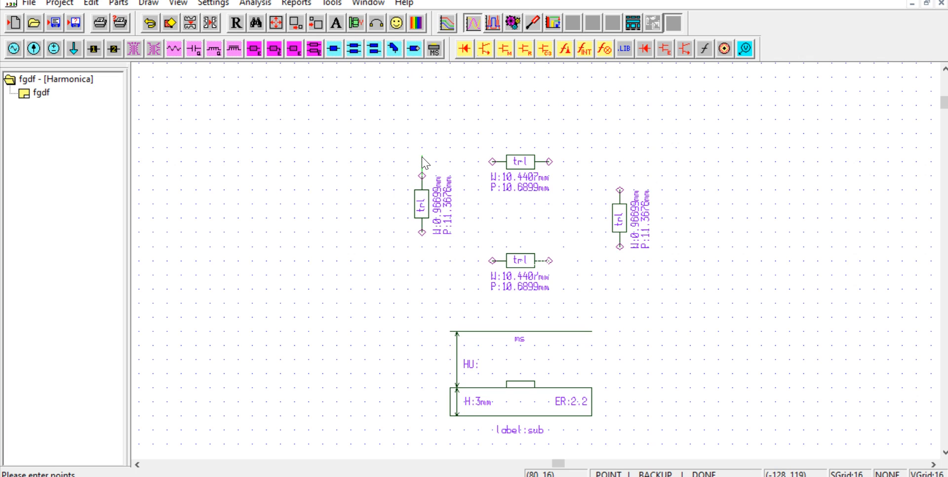
left_click(492, 162)
middle_click(558, 170)
left_click(550, 162)
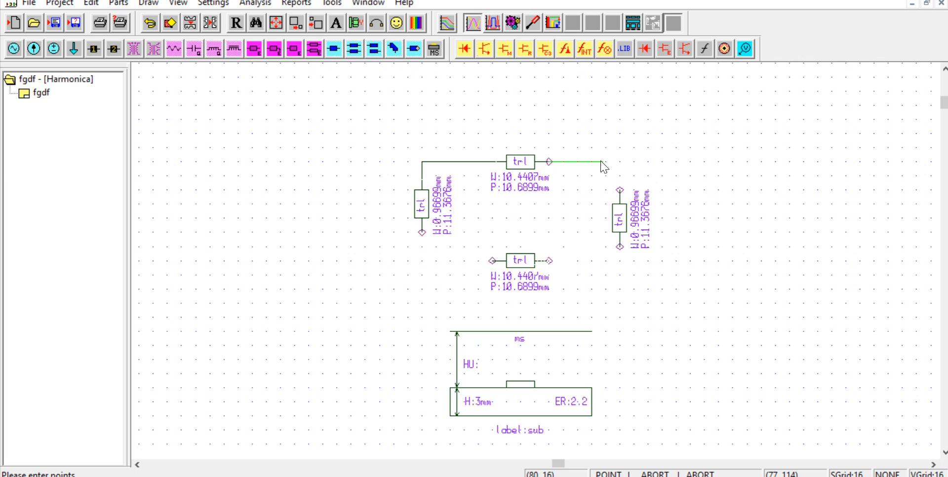
left_click(618, 188)
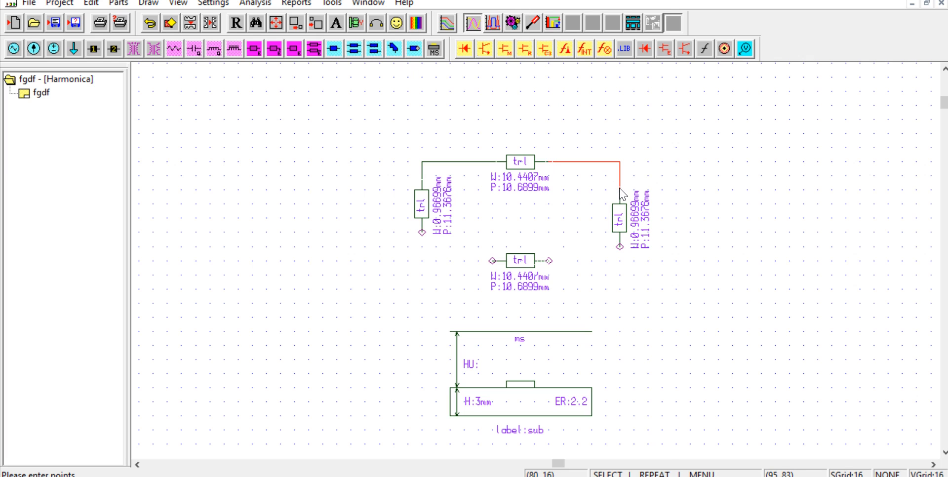
Step: Wire the lower terminals of the two vertical lines to both ends of the lower horizontal line, closing the ring
left_click(618, 246)
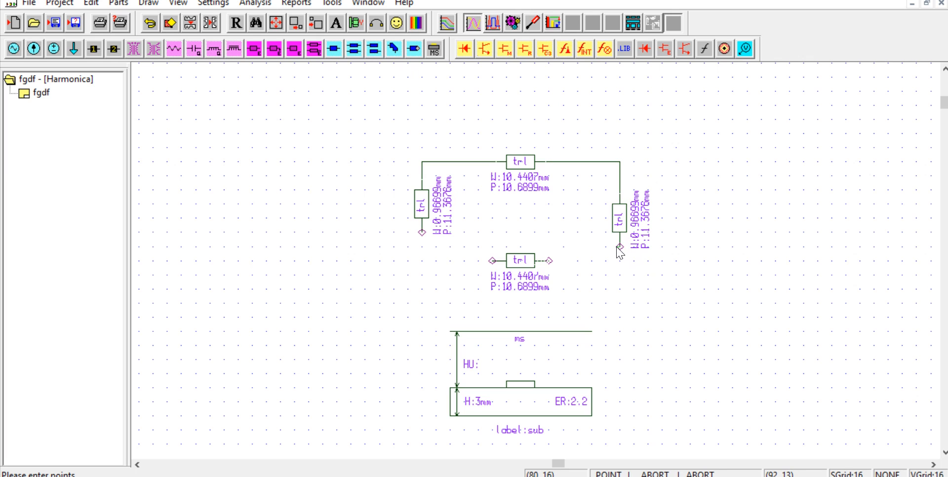
left_click(620, 247)
left_click(552, 260)
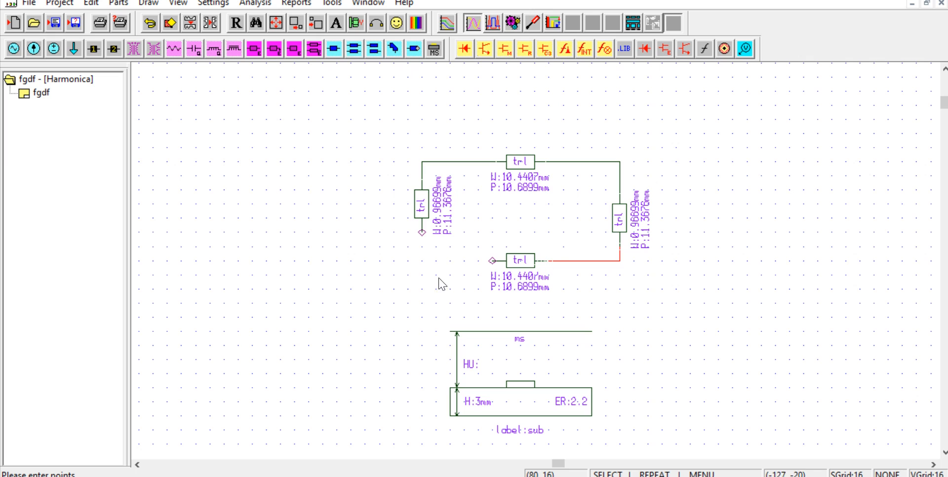
middle_click(379, 260)
left_click(422, 232)
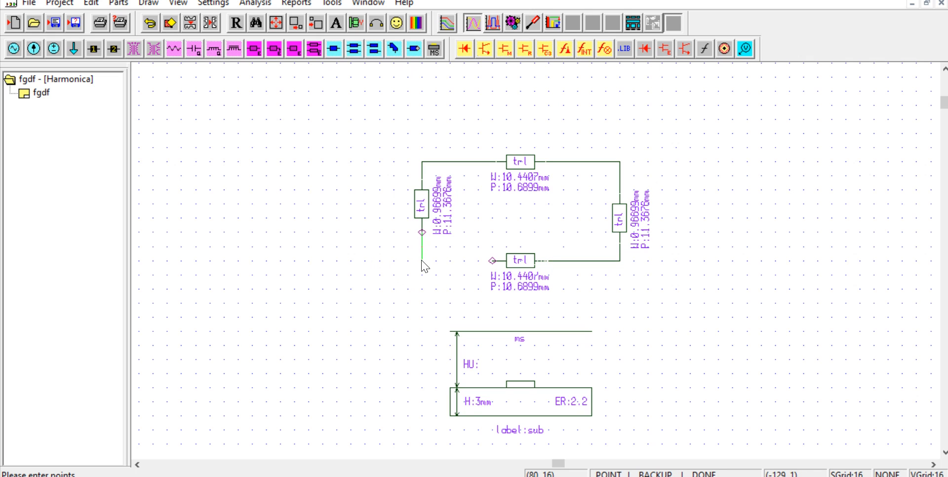
left_click(492, 260)
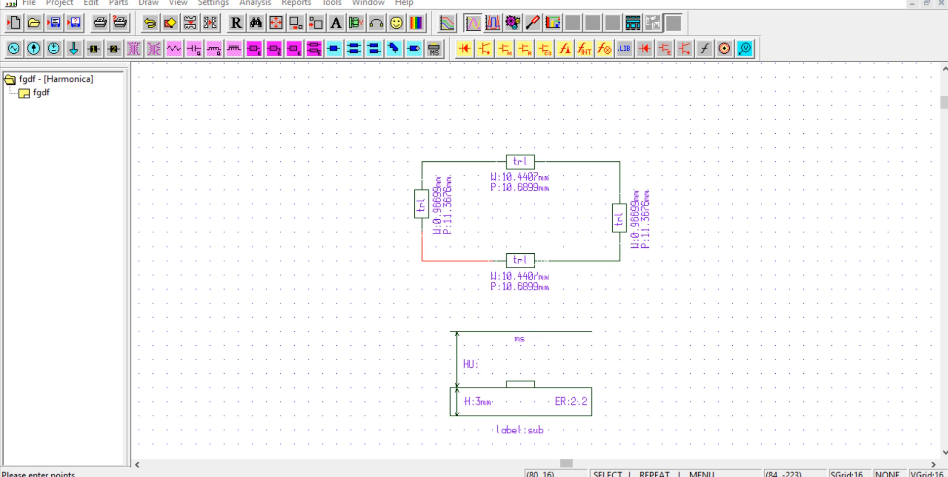
Step: Return to the TRL calculator, set Z0 to 50 ohm and synthesize the line dimensions
key("alt+Tab")
left_click(397, 147)
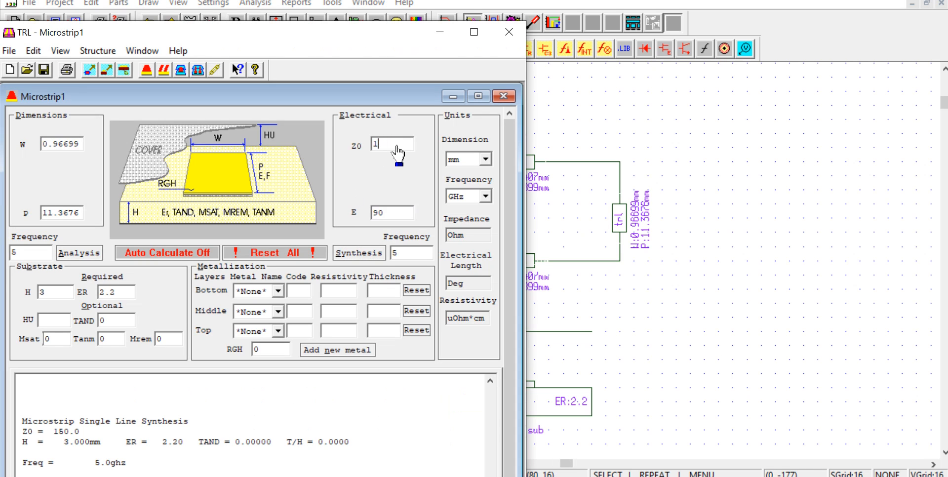
type("50")
left_click(390, 213)
left_click(361, 254)
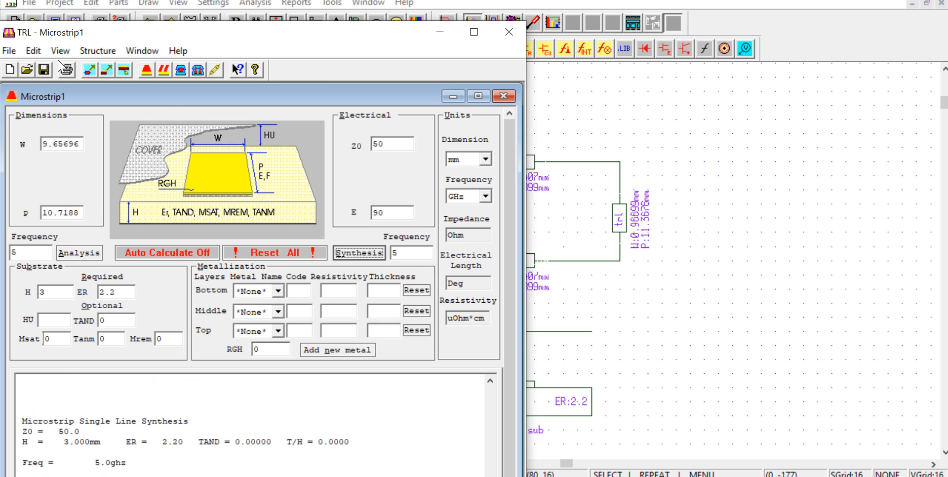
Step: Place four 50 ohm lines in the schematic, an upper and a lower one on each side of the ring
left_click(89, 70)
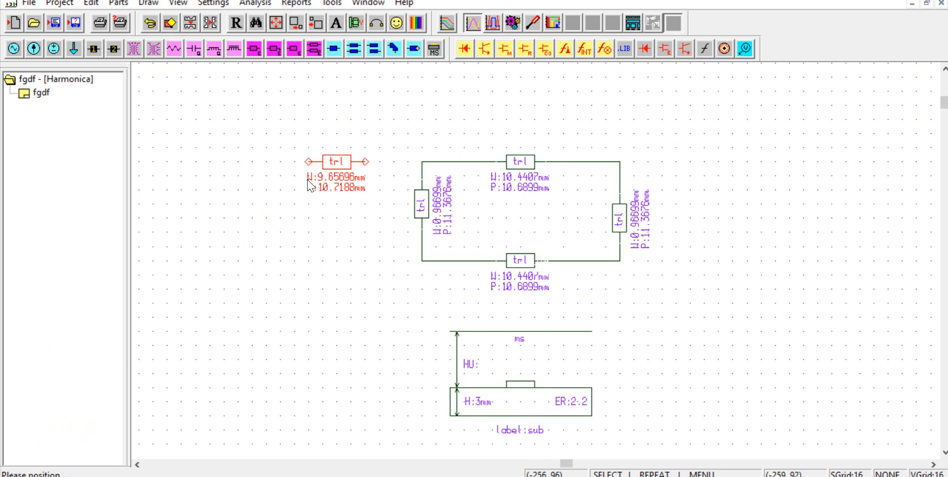
left_click(309, 263)
middle_click(309, 266)
left_click(692, 177)
middle_click(704, 249)
left_click(693, 262)
Step: Wire the two left 50 ohm lines to the left side of the ring, one at the upper corner and one lower down
key("ctrl+w")
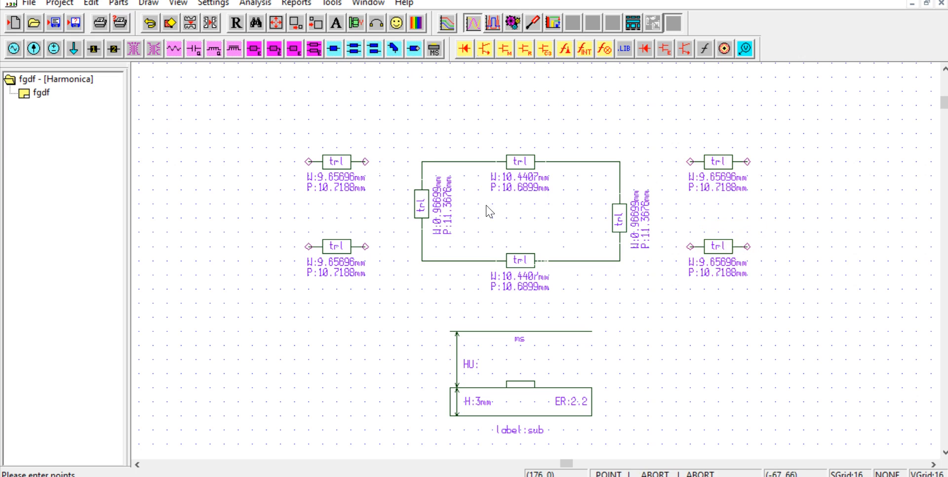
left_click(366, 162)
left_click(423, 162)
middle_click(359, 249)
left_click(365, 247)
left_click(423, 247)
Step: Wire the two right 50 ohm lines to the ring's upper and lower right corners
middle_click(619, 163)
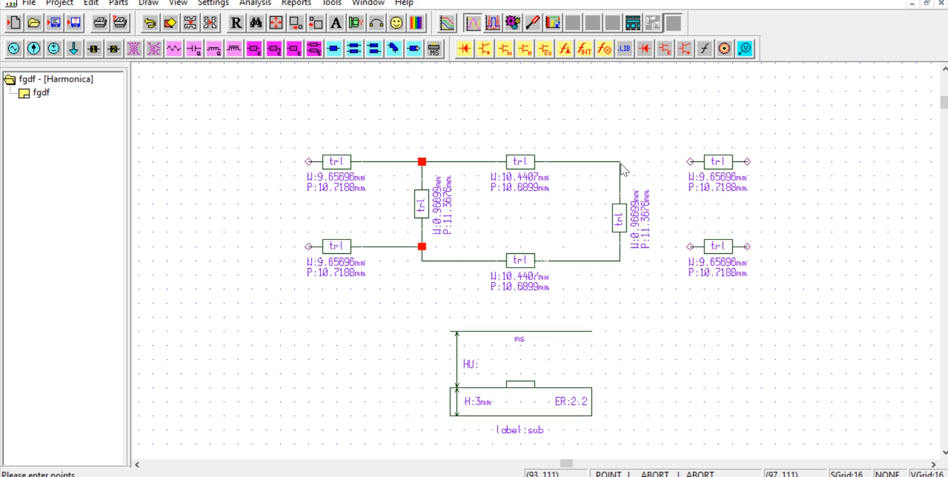
left_click(620, 162)
left_click(690, 163)
middle_click(618, 259)
left_click(620, 260)
left_click(690, 246)
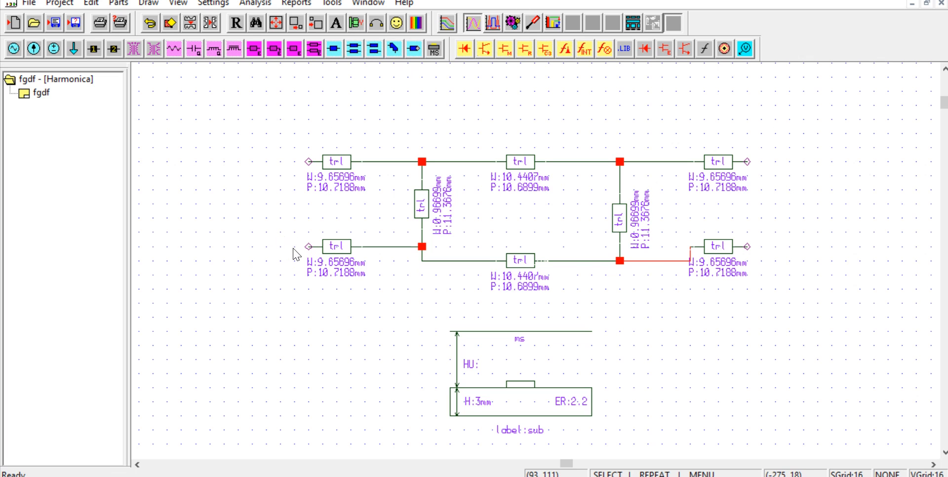
Step: Place two microwave ports with 50 ohm termination beside the outer ends of the lower left and lower right lines
left_click(356, 23)
left_click(257, 269)
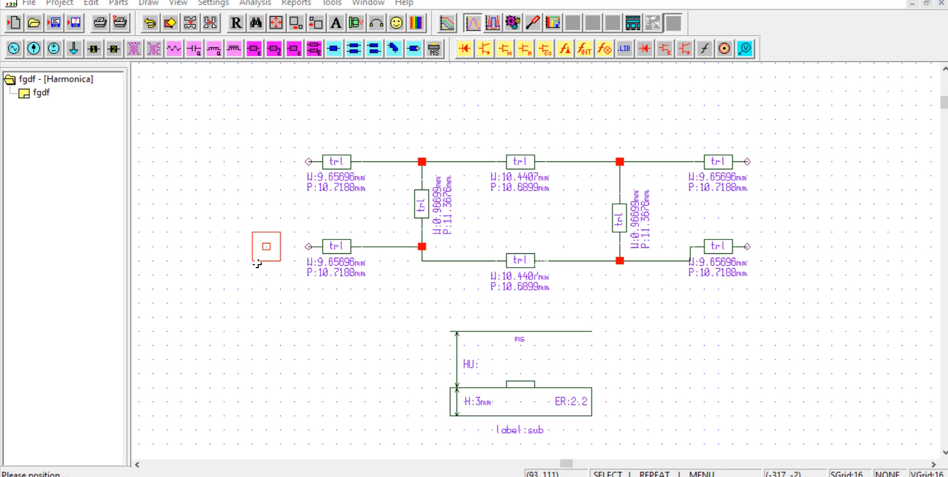
left_click(229, 363)
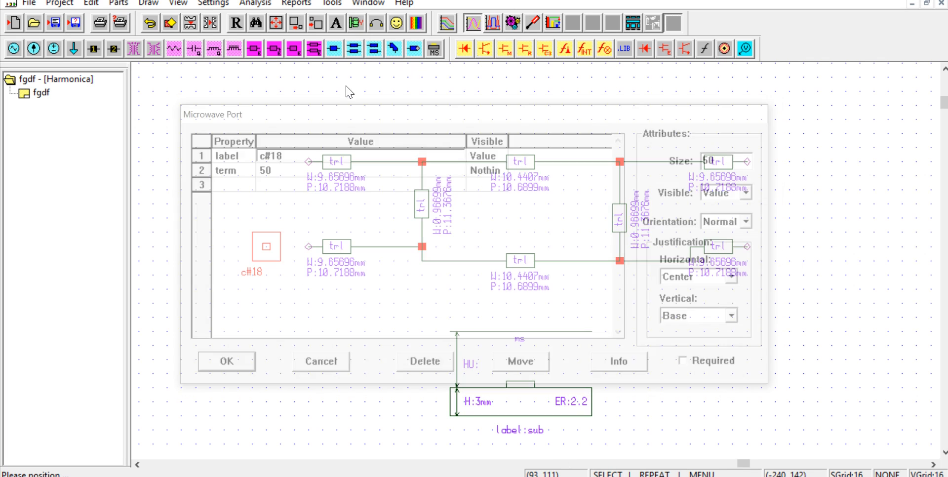
left_click(356, 23)
left_click(794, 268)
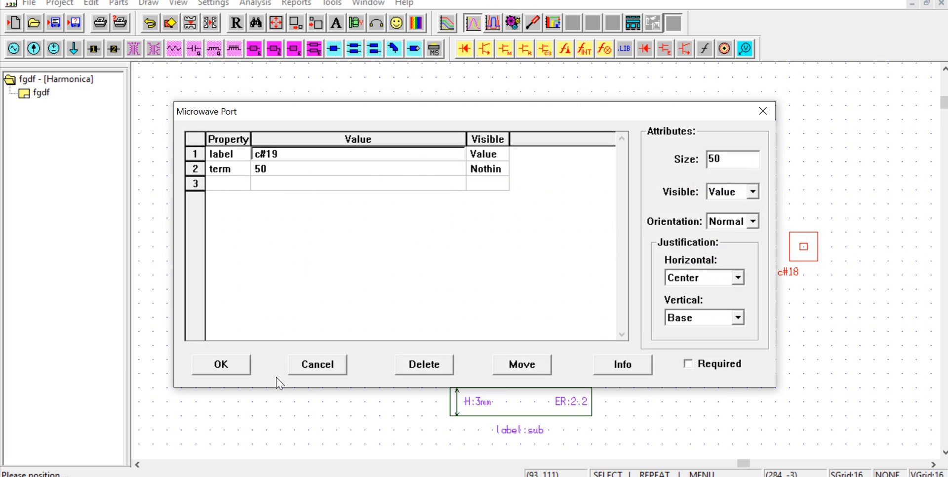
left_click(232, 367)
Step: Place two more 50 ohm microwave ports beside the outer ends of the upper right and upper left lines
left_click(358, 26)
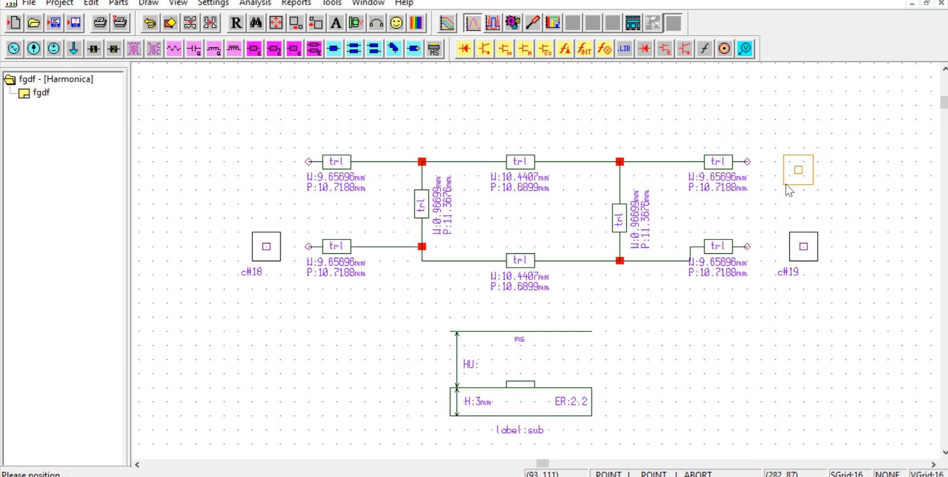
left_click(783, 184)
left_click(220, 365)
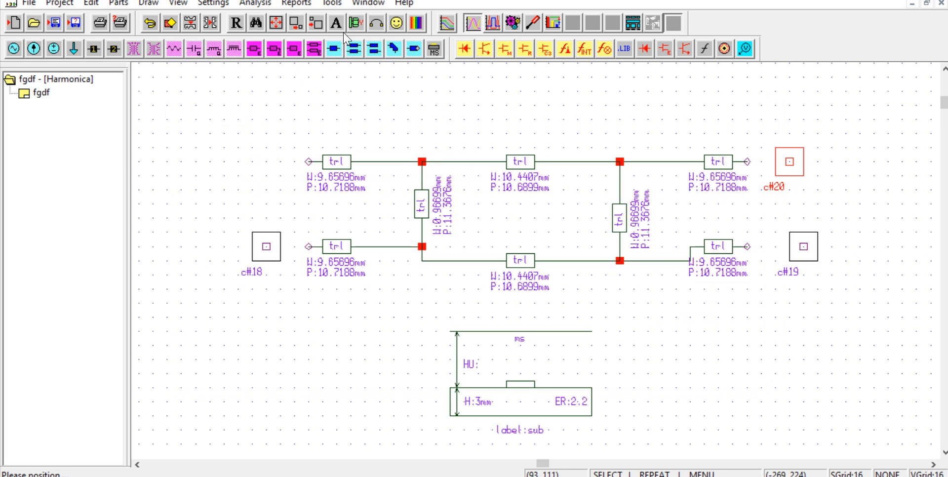
left_click(356, 24)
left_click(232, 179)
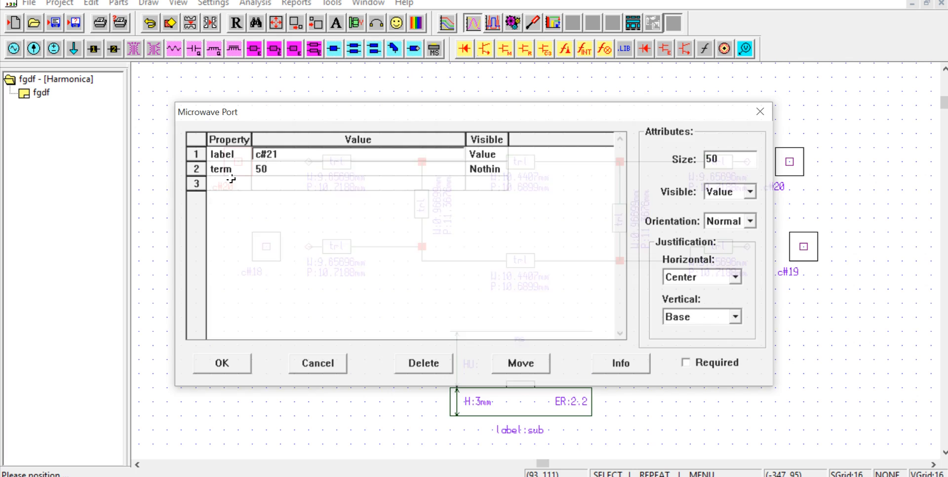
left_click(239, 364)
Step: Wire the lower left and upper left ports to the outer ends of their adjacent lines
left_click(267, 247)
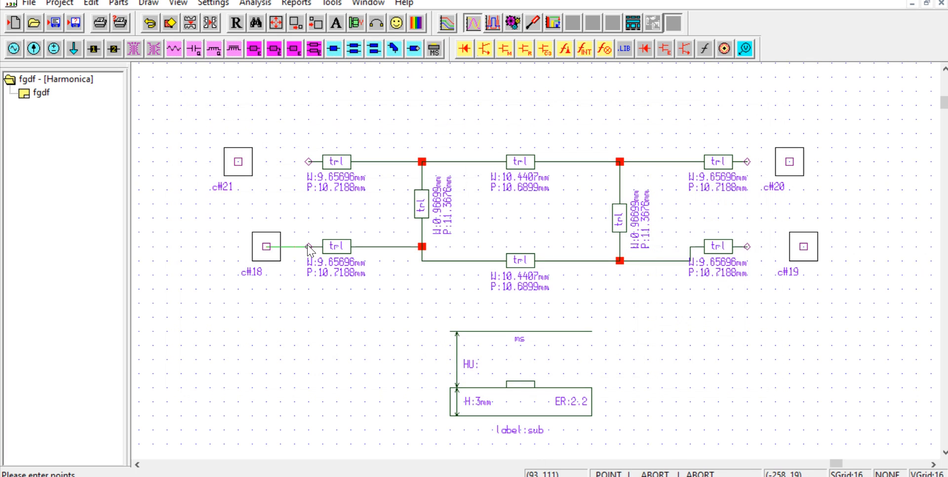
key("ctrl+w")
left_click(242, 166)
left_click(309, 163)
right_click(316, 168)
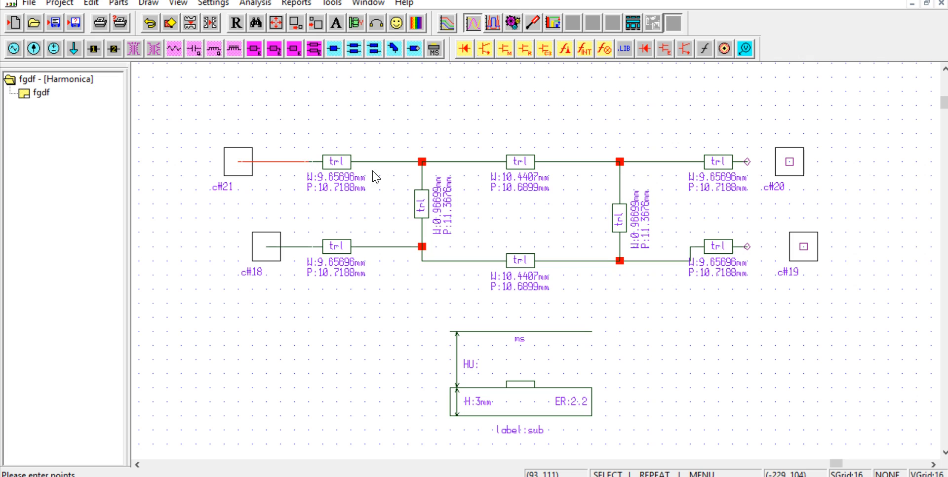
Step: Wire the upper right and lower right lines to their adjacent ports
middle_click(713, 173)
left_click(748, 162)
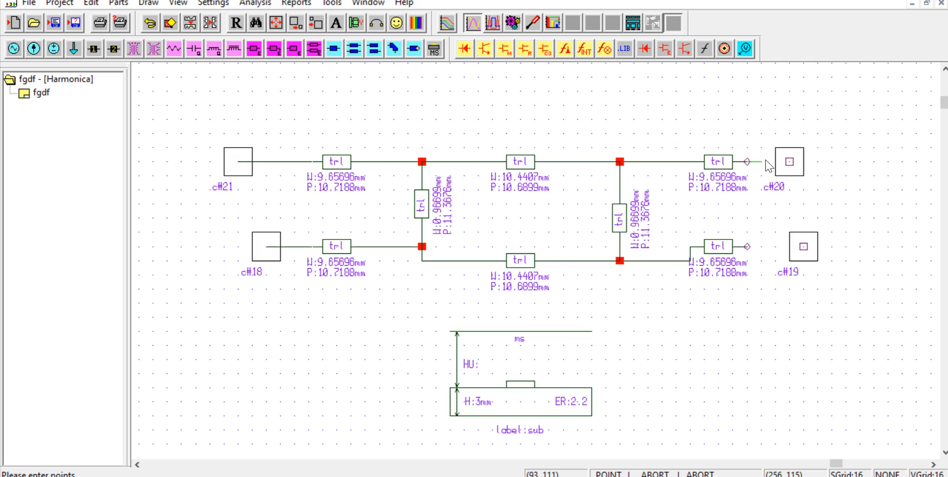
left_click(787, 162)
right_click(786, 163)
middle_click(749, 273)
left_click(748, 247)
left_click(804, 247)
right_click(808, 248)
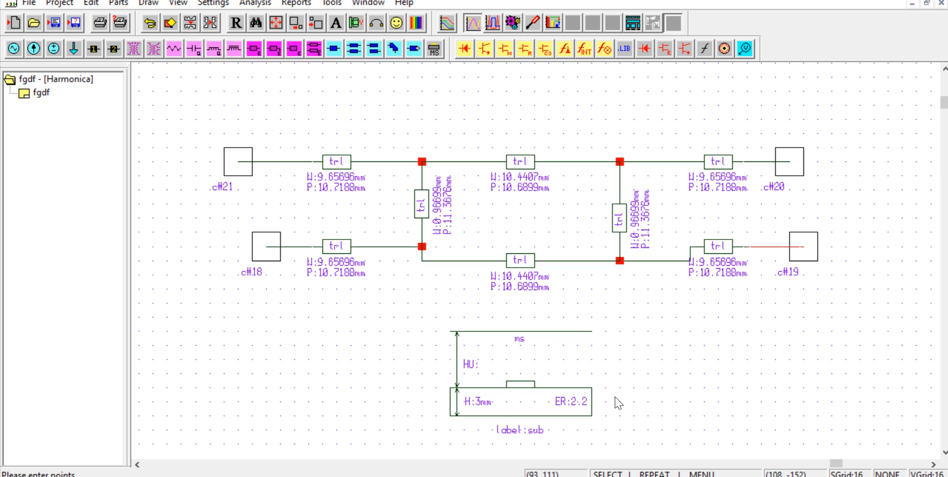
Step: Place a linear frequency block in the schematic to the left of the substrate definition
left_click(705, 50)
left_click(277, 435)
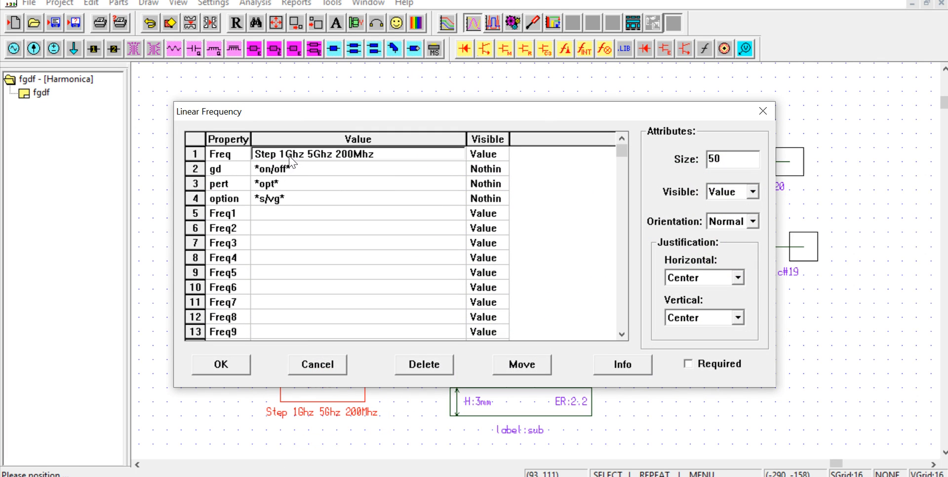
left_click(288, 155)
key("BackSpace")
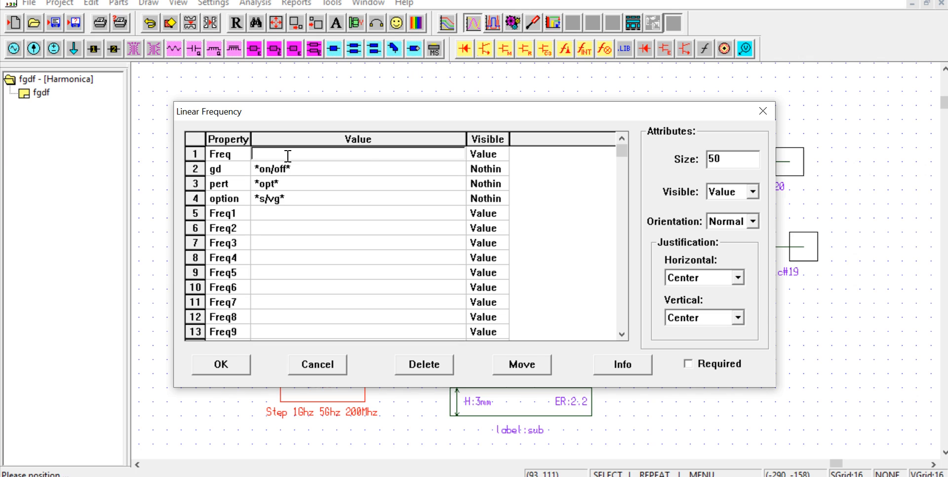
key("ctrl+z")
Step: Set the linear frequency sweep to Step 2Ghz 7Ghz 20Mhz
left_click(286, 156)
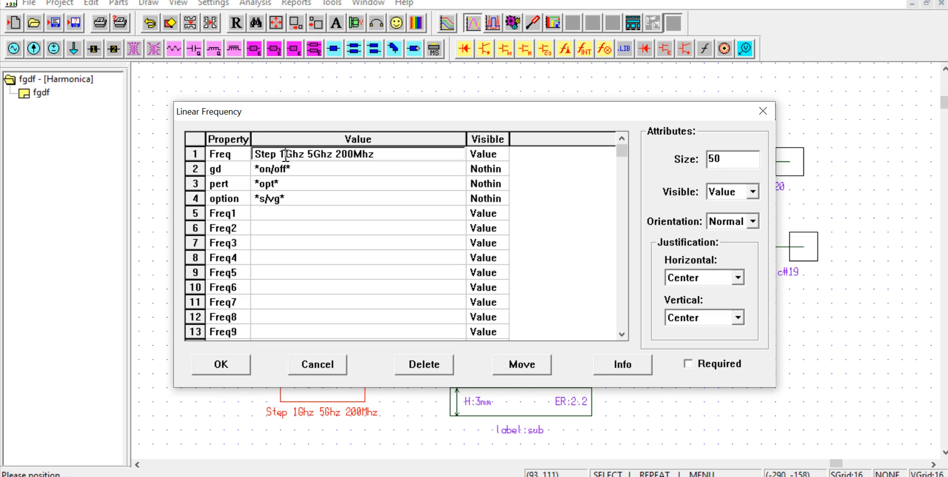
key("BackSpace")
type("2")
left_click(316, 157)
key("BackSpace")
type("7")
left_click(342, 154)
key("BackSpace")
left_click(210, 368)
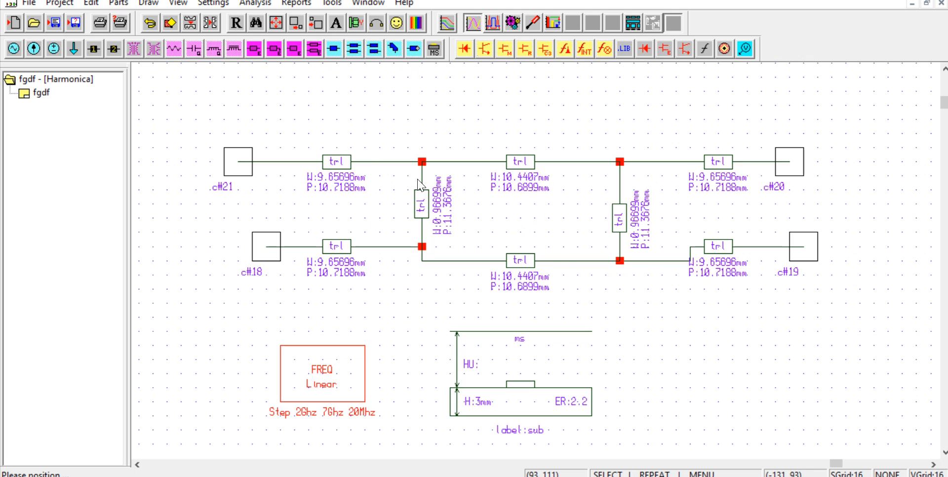
Step: Run the circuit analysis and open the linear analysis report setup
left_click(262, 7)
left_click(271, 18)
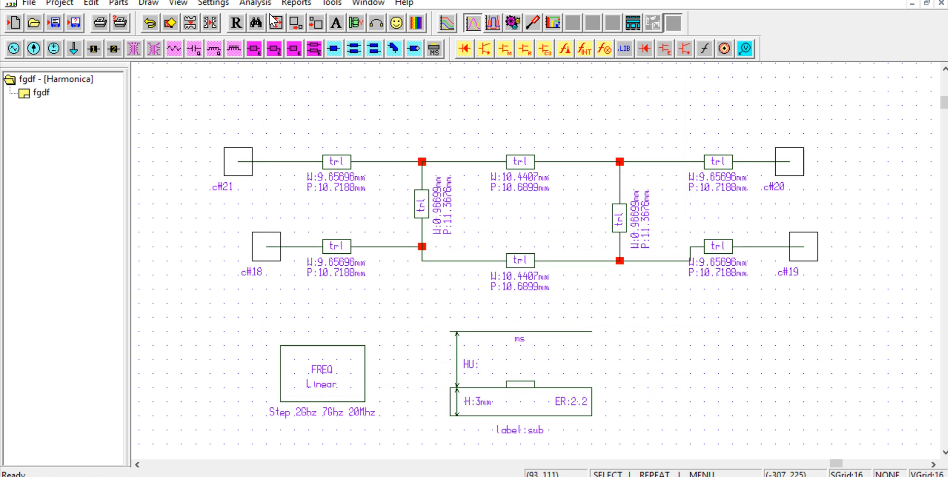
left_click(307, 5)
left_click(306, 19)
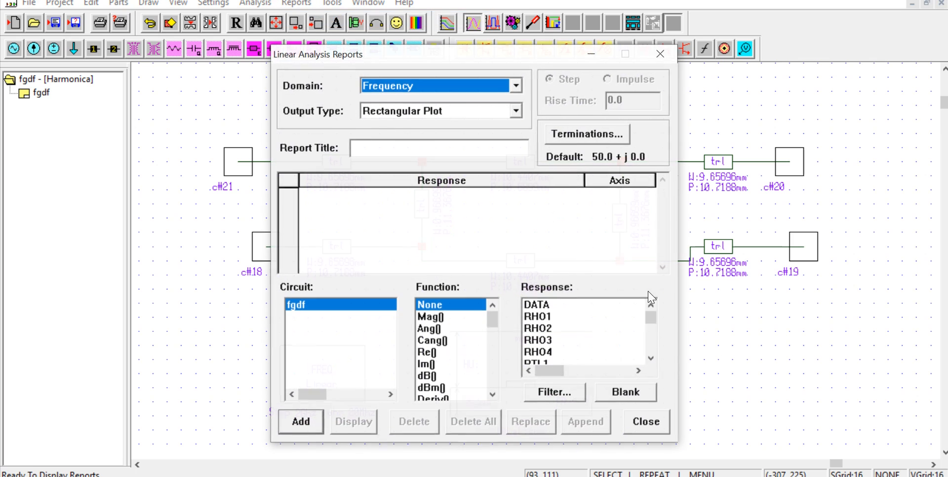
Step: Look through the list of available responses for the circuit's S-parameters
left_click(531, 342)
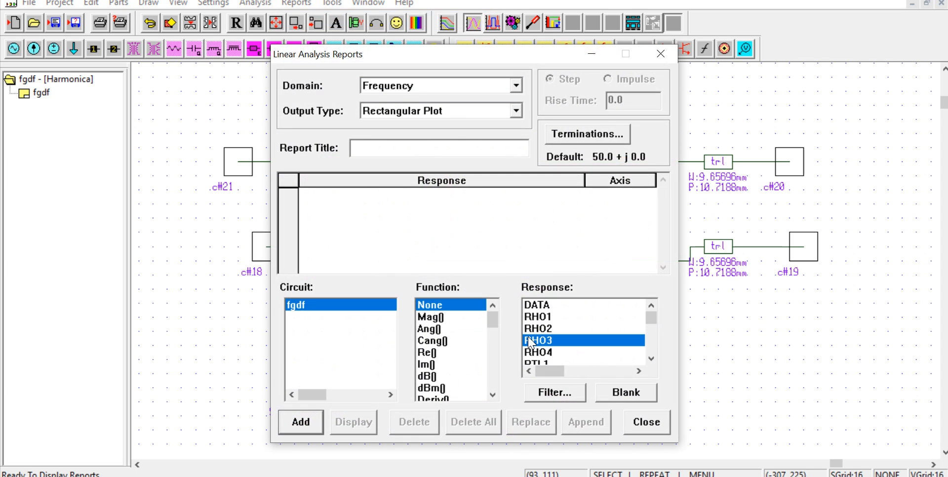
key("s")
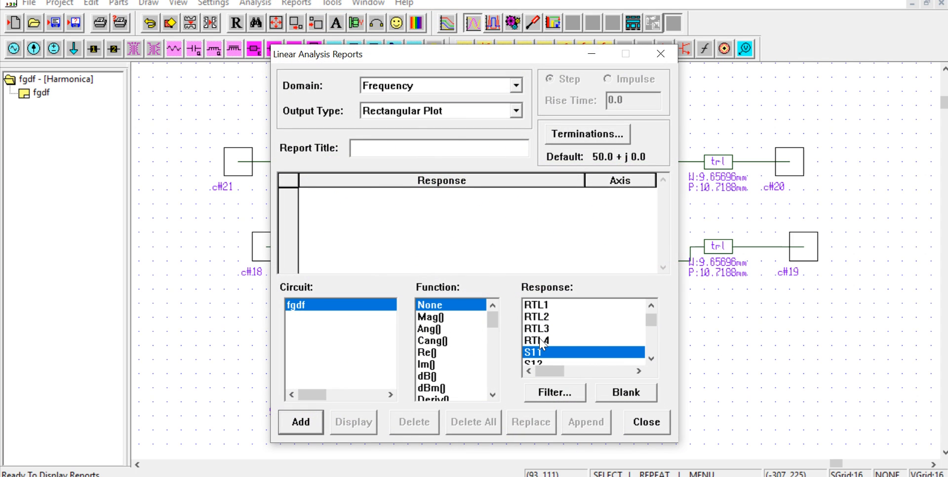
left_click(652, 359)
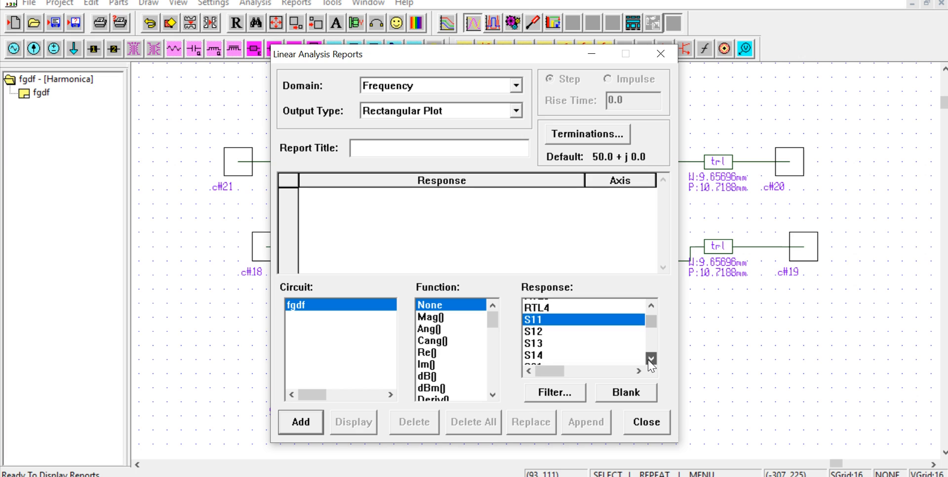
left_click(651, 359)
left_click(651, 359)
left_click(652, 359)
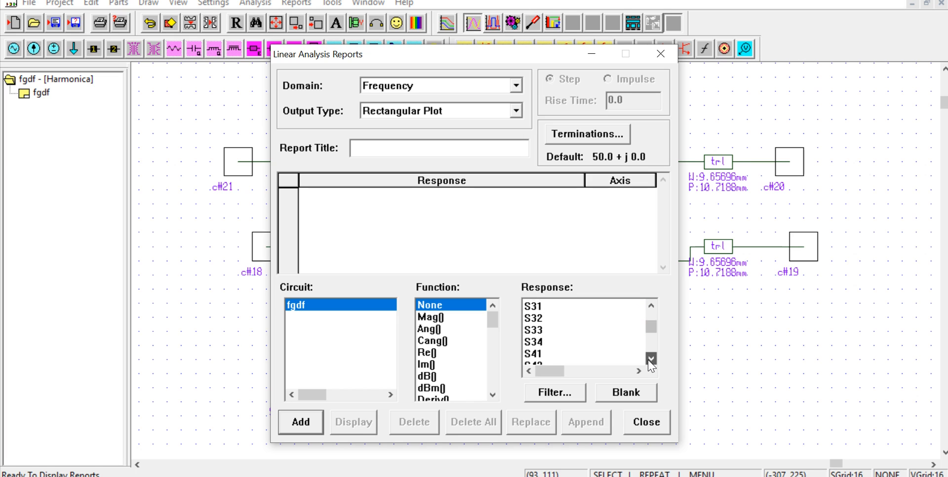
left_click(651, 359)
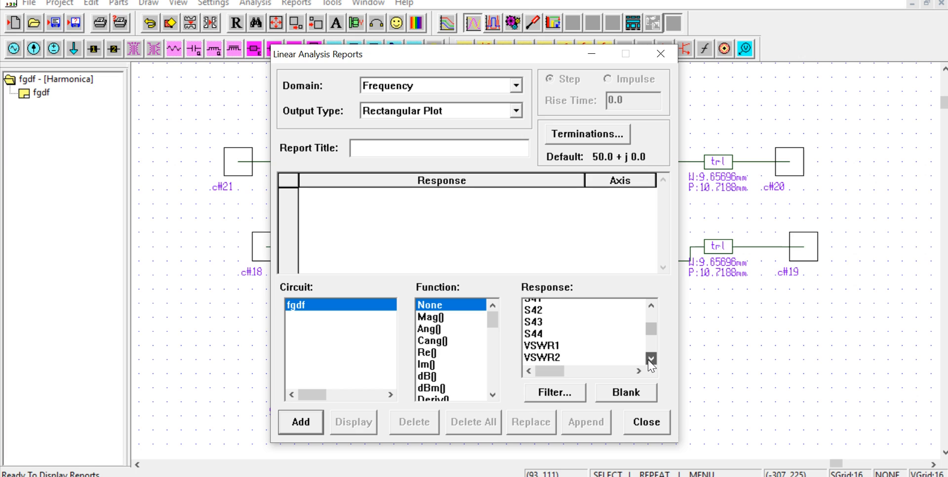
left_click(651, 360)
left_click(651, 359)
left_click(652, 305)
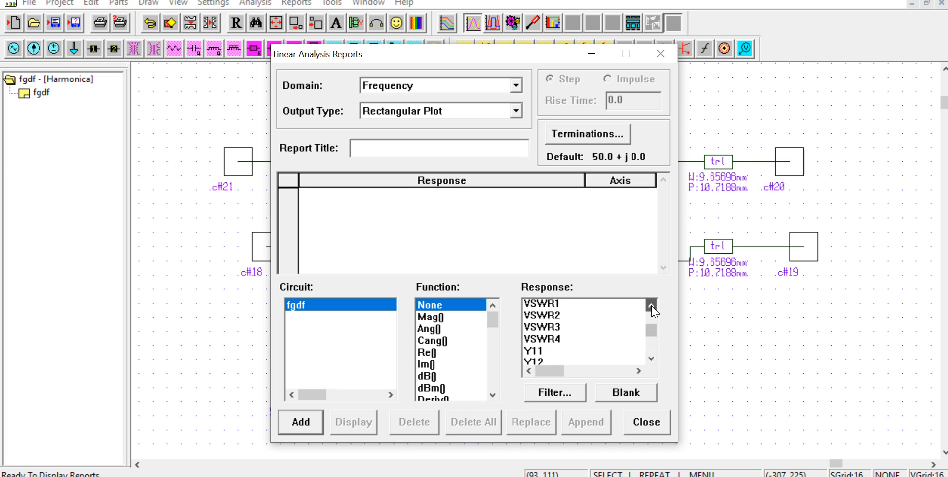
left_click(652, 305)
left_click(652, 304)
left_click(651, 304)
left_click(652, 305)
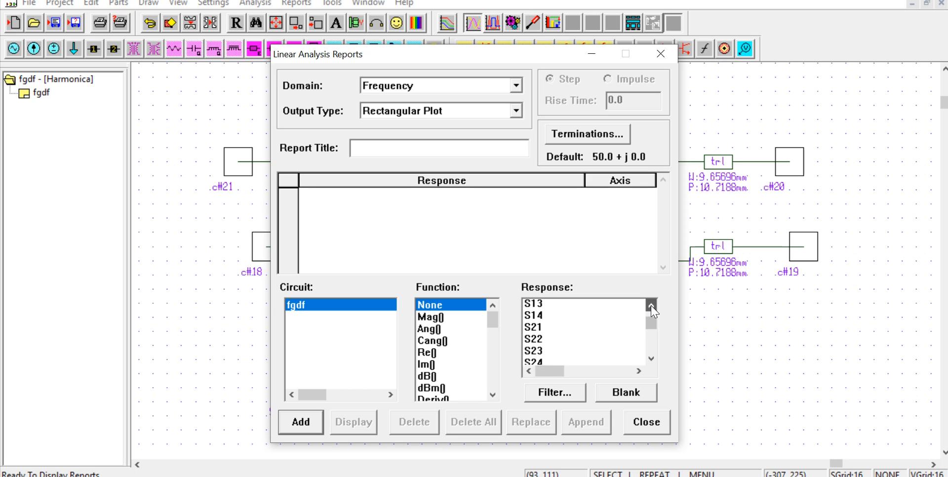
left_click(652, 305)
left_click(651, 305)
left_click(652, 304)
left_click(652, 305)
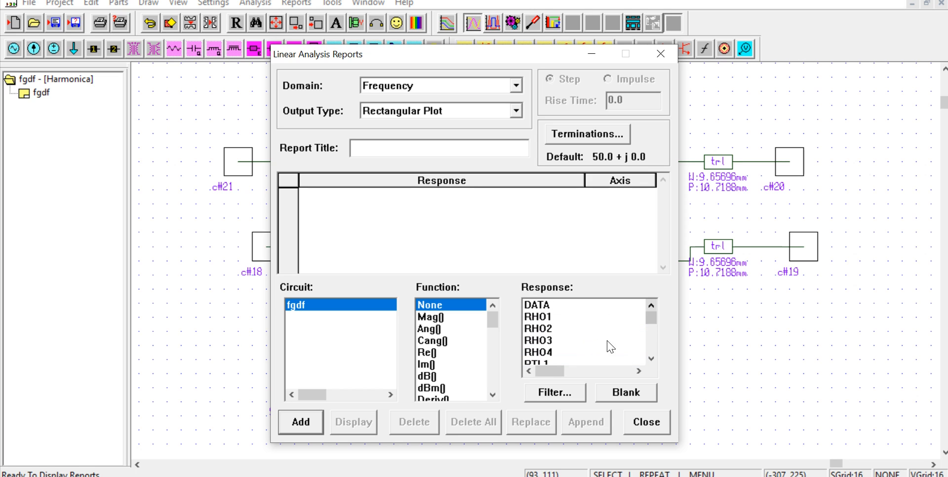
left_click(652, 359)
left_click(652, 358)
left_click(652, 359)
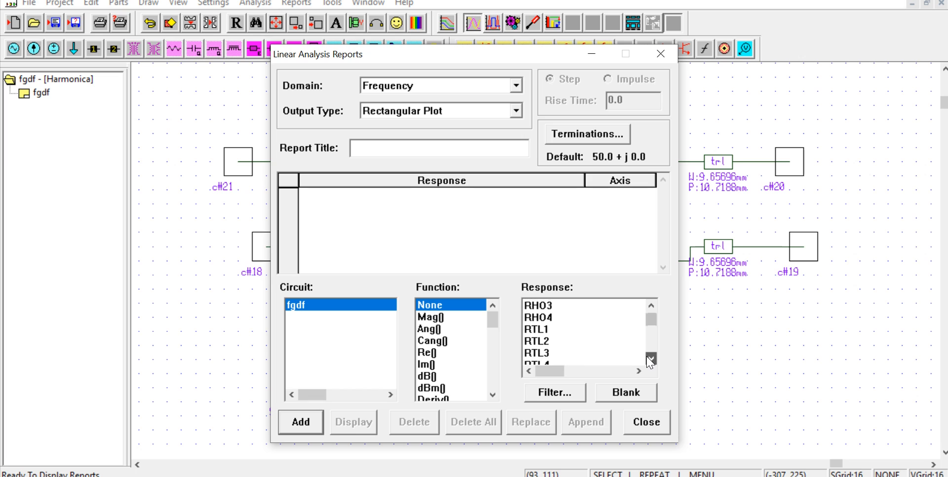
left_click(651, 359)
left_click(652, 358)
left_click(651, 359)
left_click(652, 359)
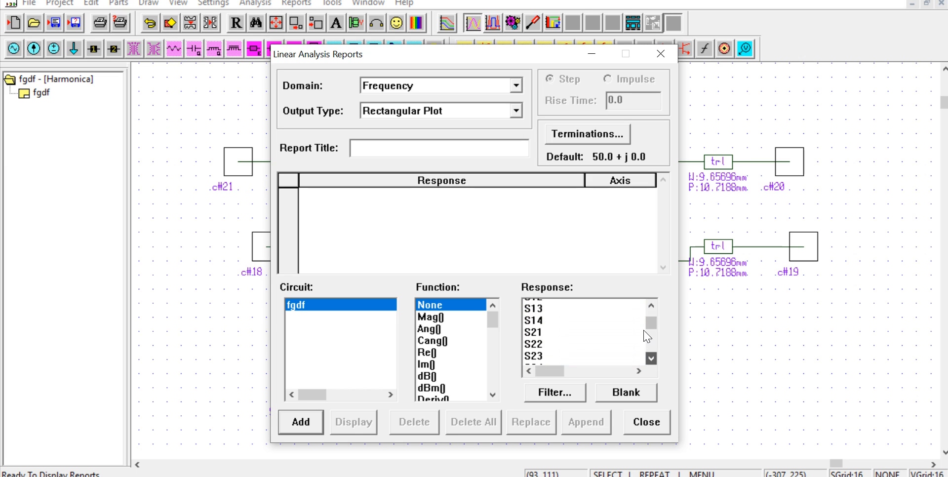
scroll(644, 336, "down", 3)
left_click(608, 329)
scroll(569, 336, "up", 1)
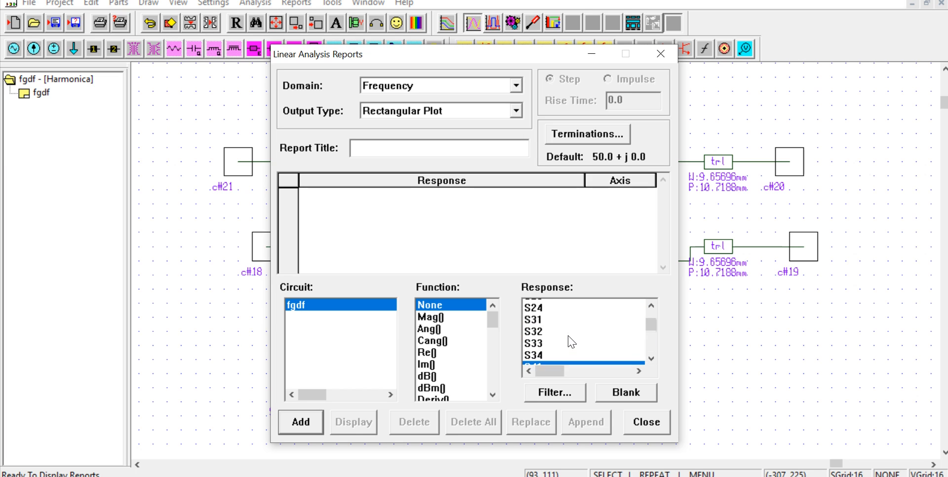
scroll(568, 342, "up", 1)
Step: Add the S31 response in dB to the rectangular frequency report and display the plot unobstructed
scroll(563, 346, "down", 1)
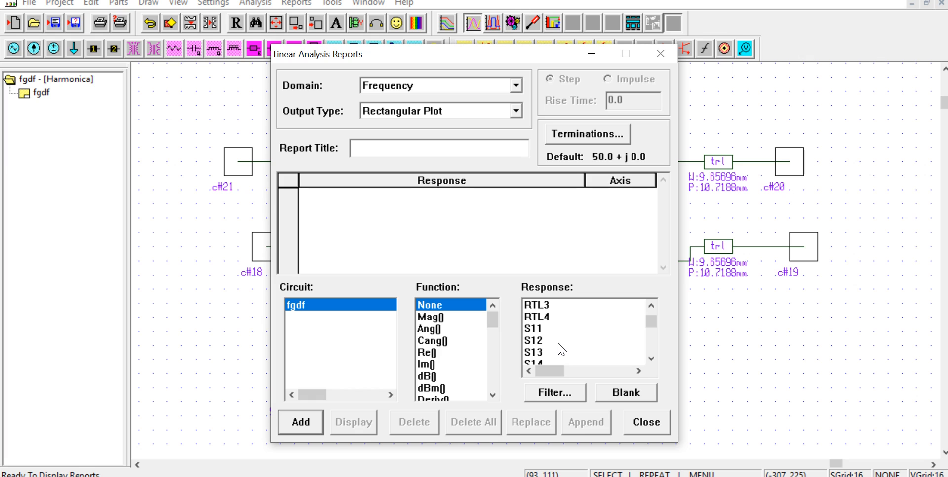
scroll(562, 350, "down", 6)
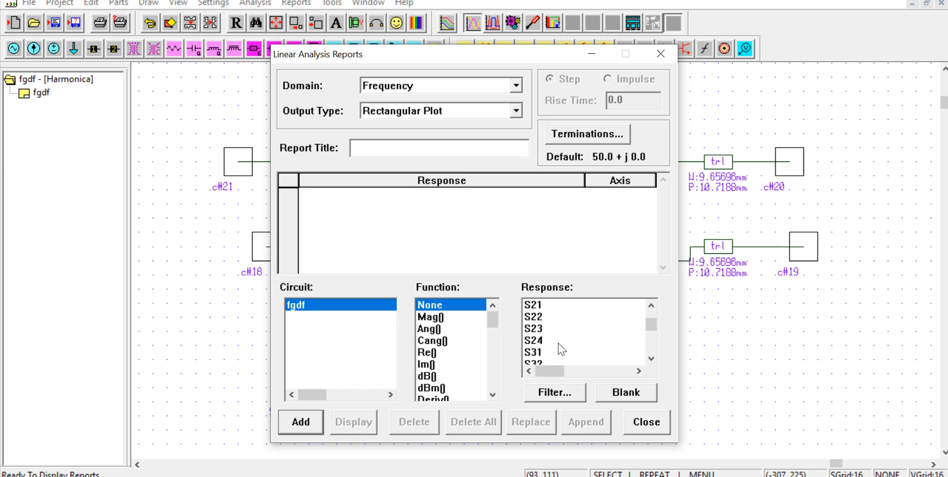
scroll(562, 350, "down", 3)
left_click(538, 319)
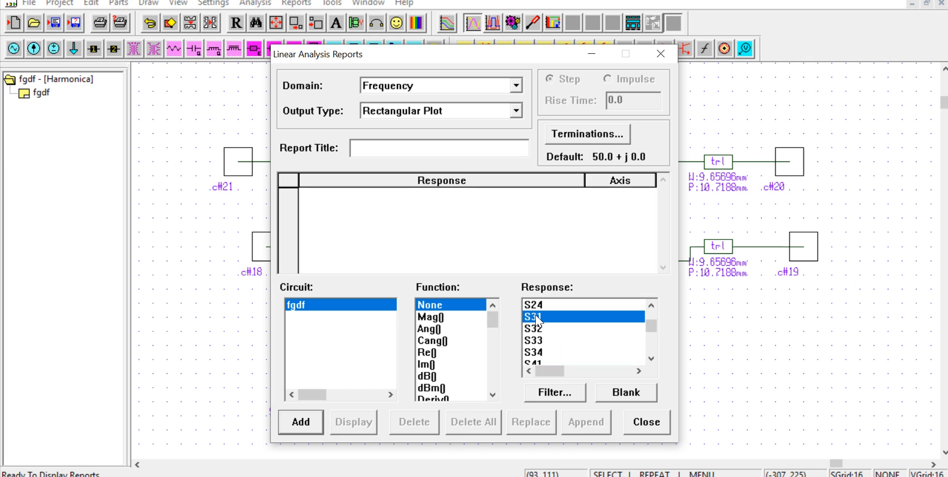
left_click(428, 376)
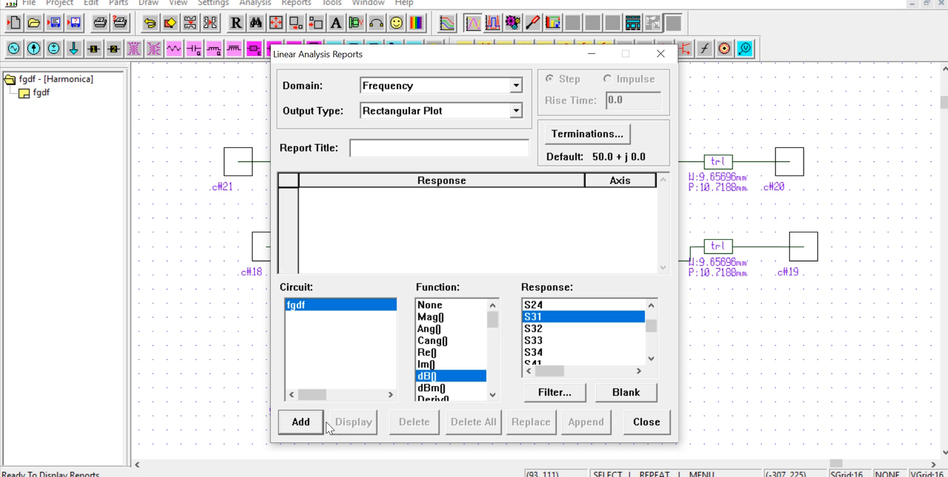
left_click(302, 423)
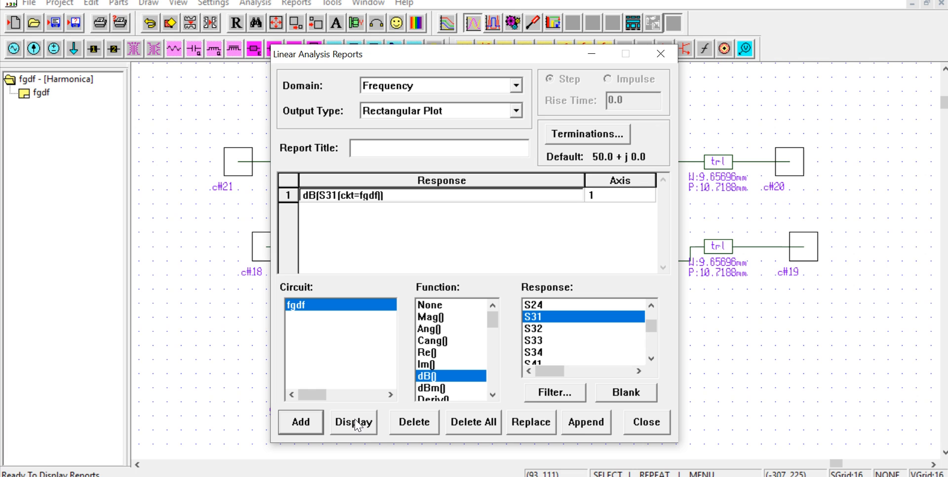
left_click(354, 423)
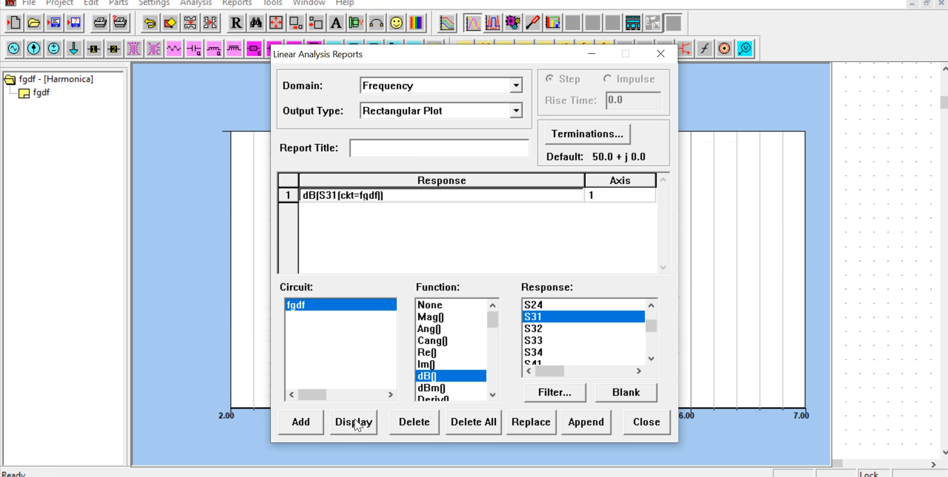
left_click(591, 54)
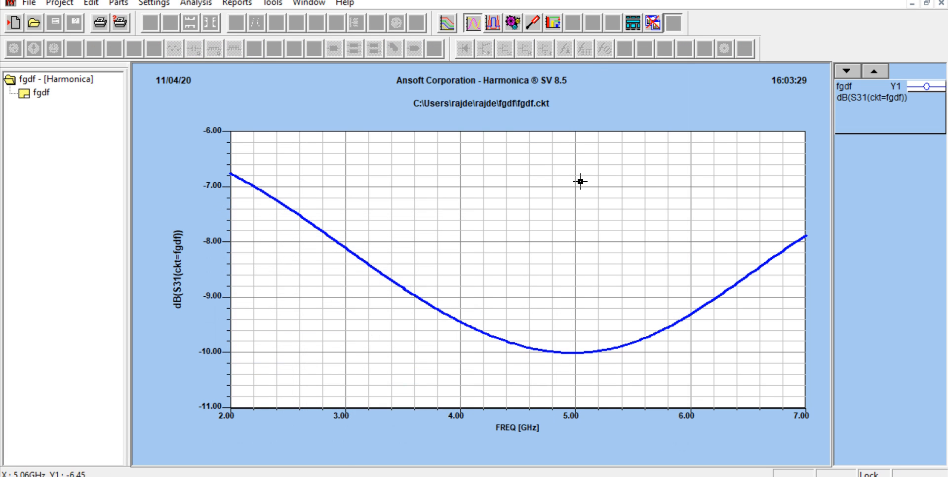
Step: Mark the S31 trace with data markers at 5.02 GHz to read its level, exit marker mode and close the plot
right_click(570, 284)
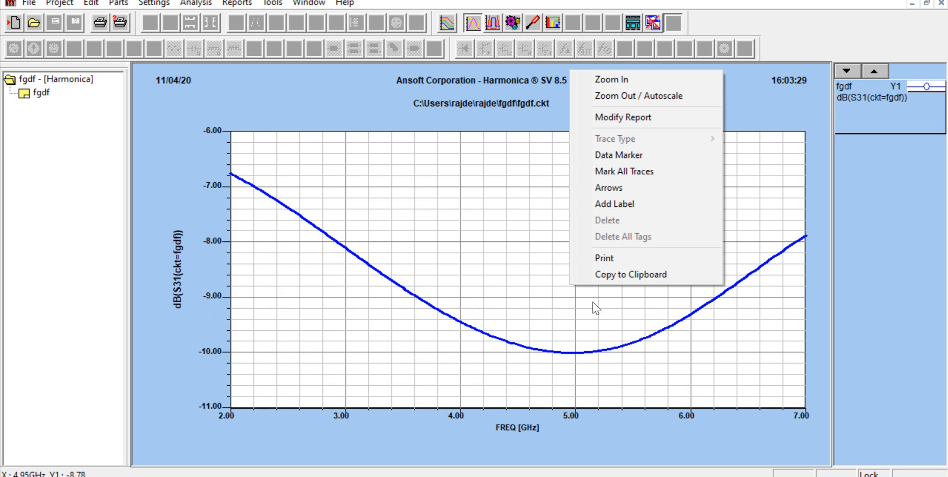
left_click(617, 155)
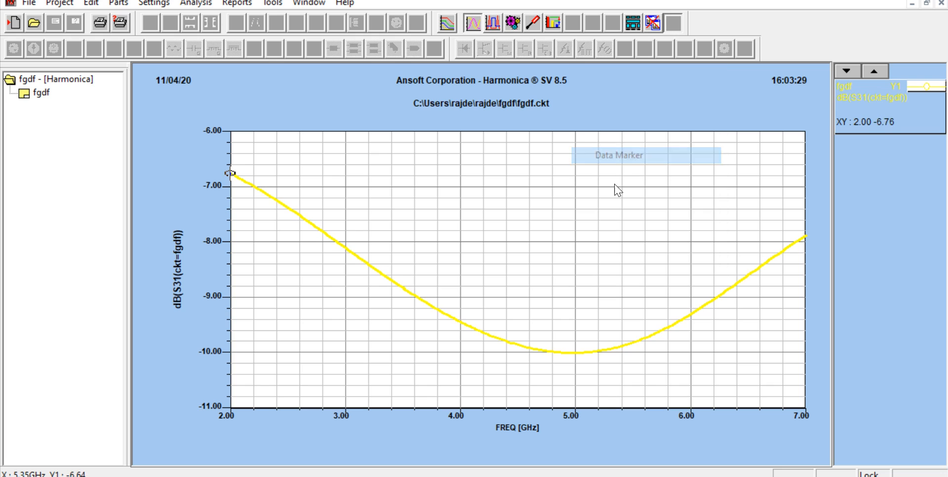
left_click(577, 354)
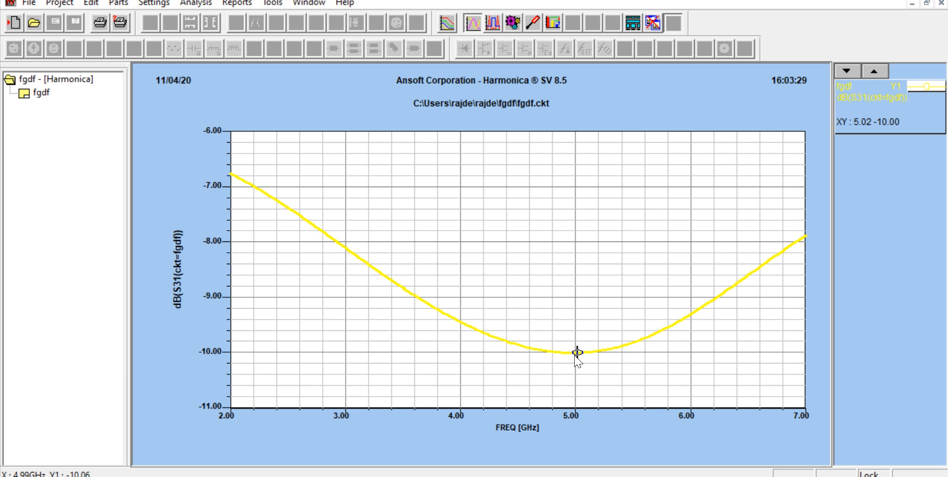
left_click(576, 357)
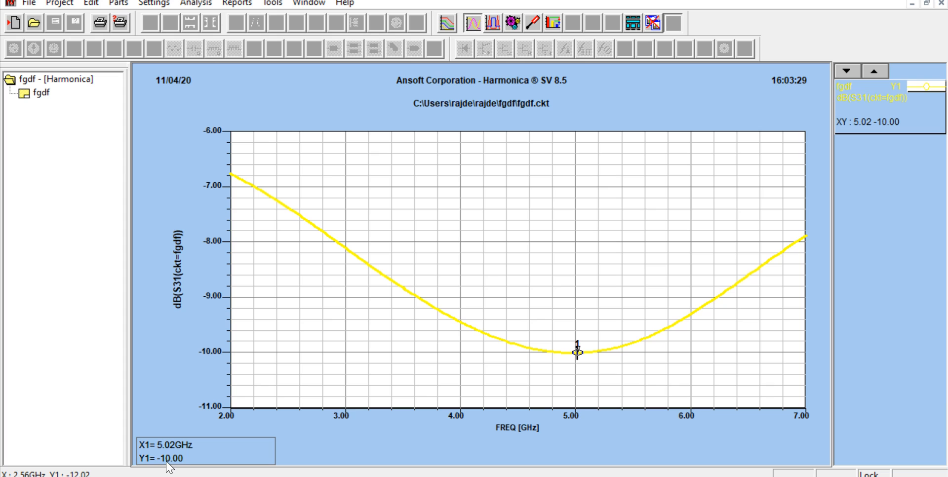
left_click(362, 433)
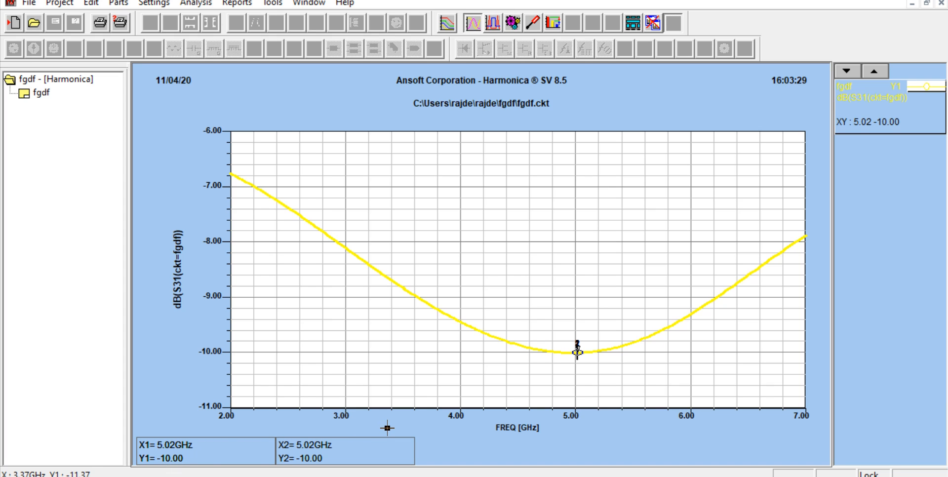
right_click(435, 340)
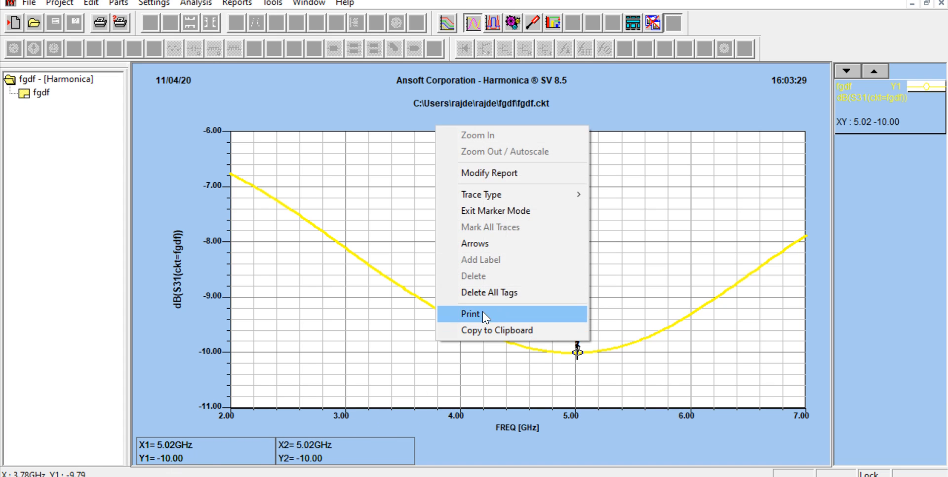
left_click(516, 214)
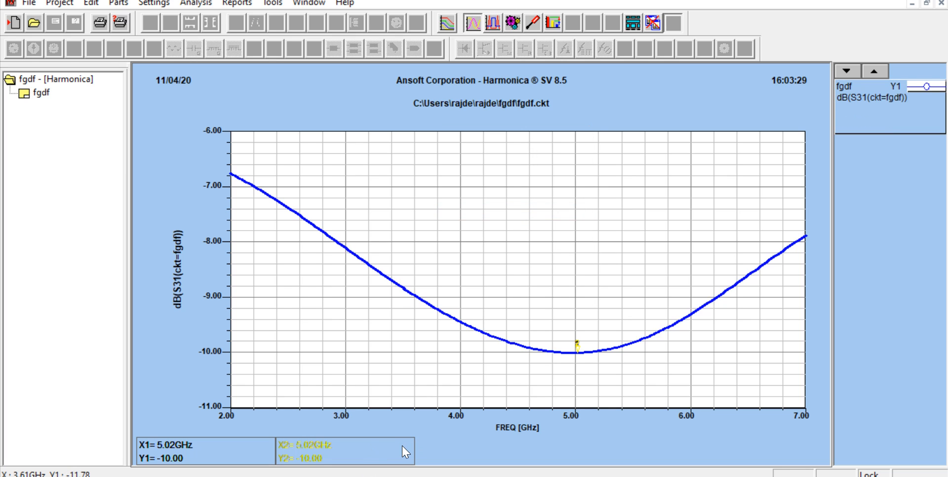
left_click(942, 3)
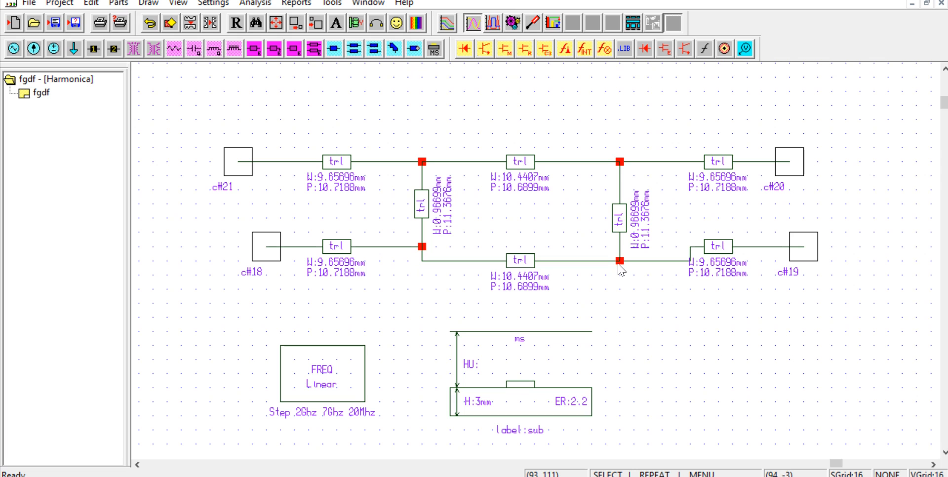
Step: Switch to PowerPoint and examine the theoretical |S31| and |S21| magnitudes on the 10-dB branch line coupler example slide
left_click(537, 476)
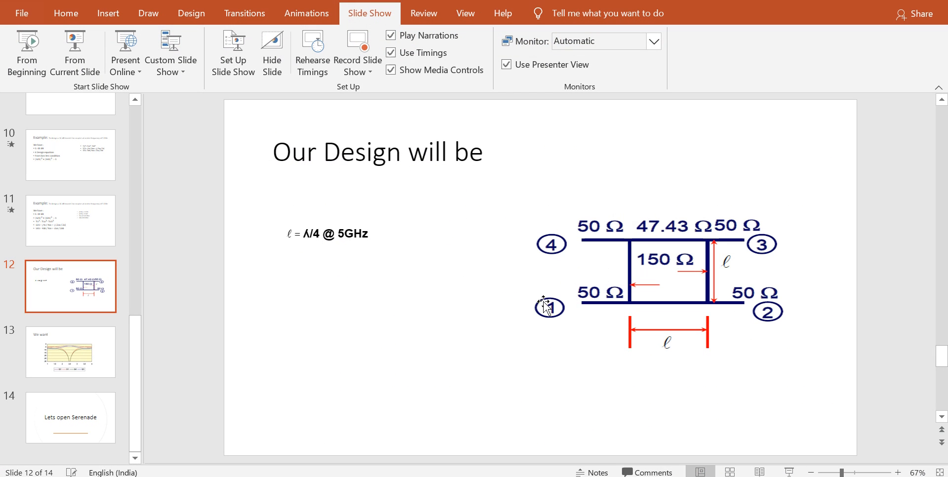
left_click(86, 223)
left_click_drag(289, 285, 453, 249)
key("ctrl+z")
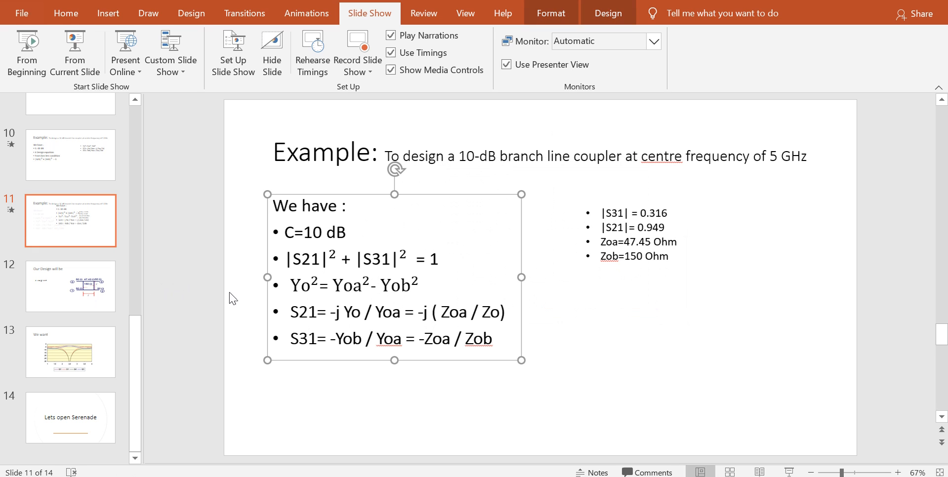
left_click(625, 231)
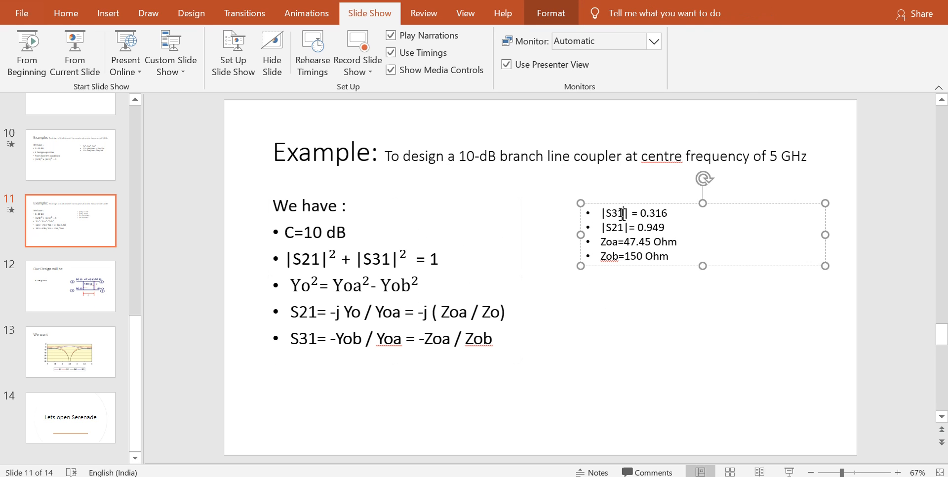
left_click_drag(620, 214, 601, 213)
left_click_drag(666, 214, 639, 228)
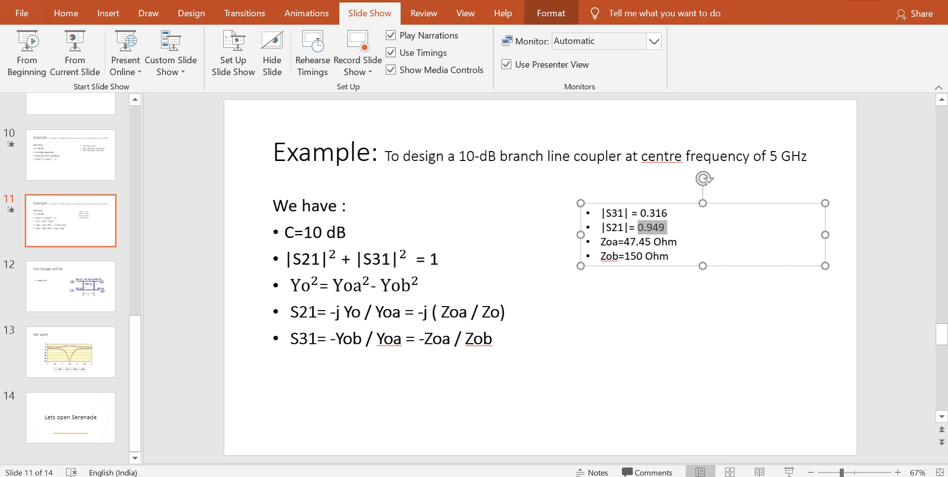
Step: Switch back to Serenade, replace the S31 response with S21 in dB in the frequency report, and display the plot unobstructed
key("alt+Tab")
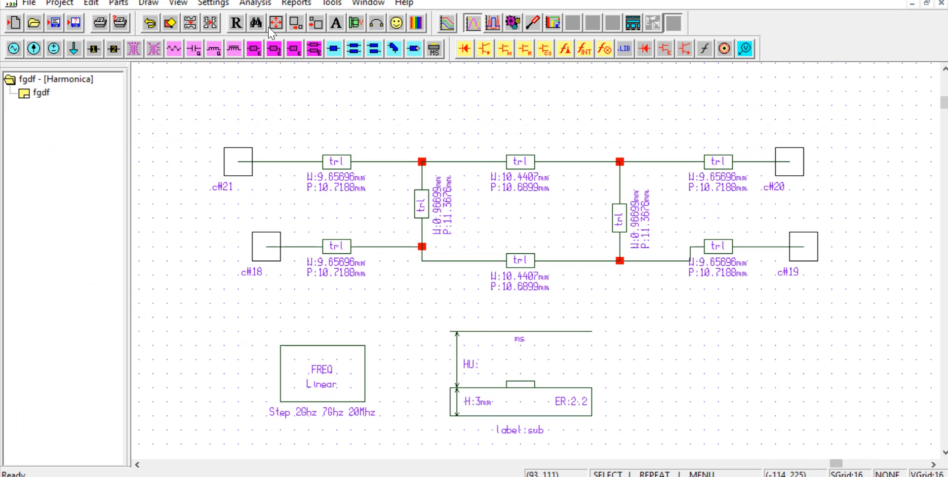
left_click(296, 3)
left_click(316, 16)
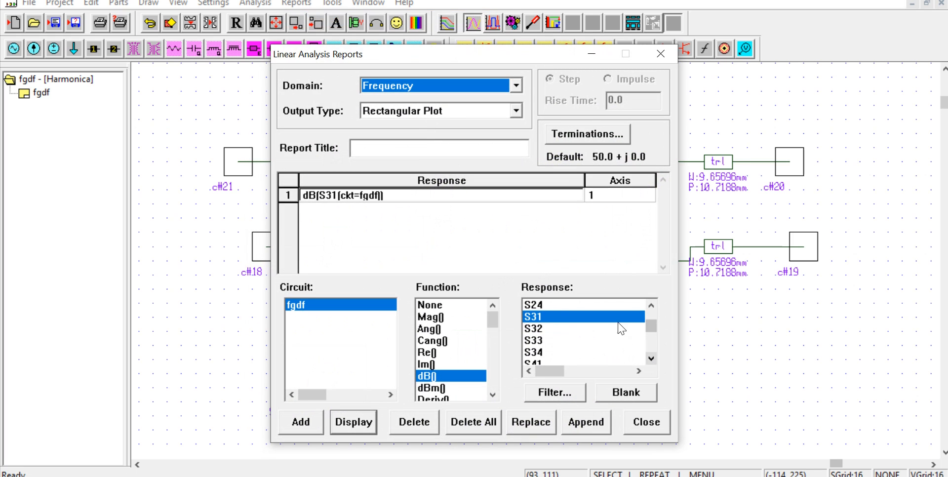
scroll(598, 334, "up", 1)
left_click(543, 305)
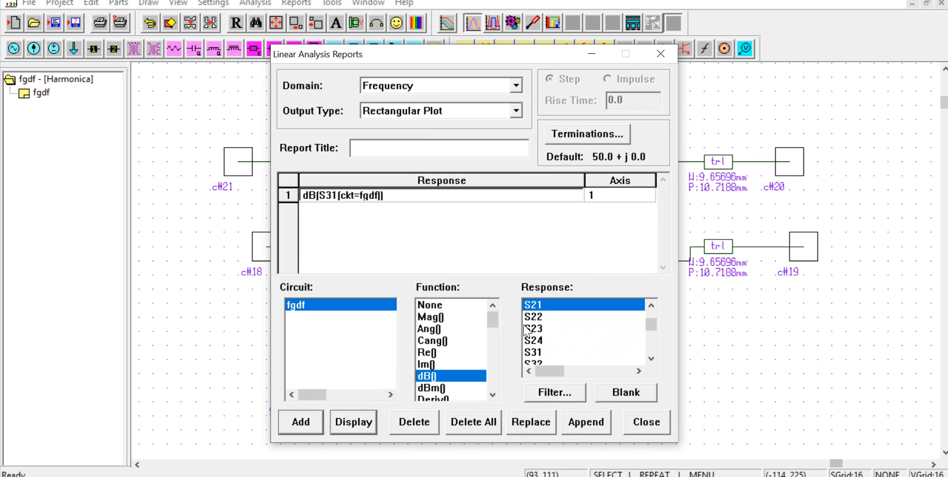
left_click(289, 197)
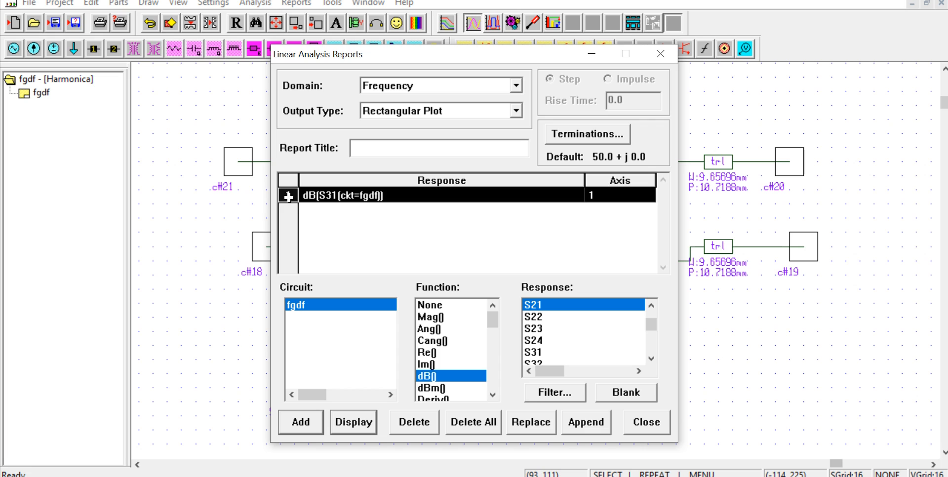
left_click(409, 415)
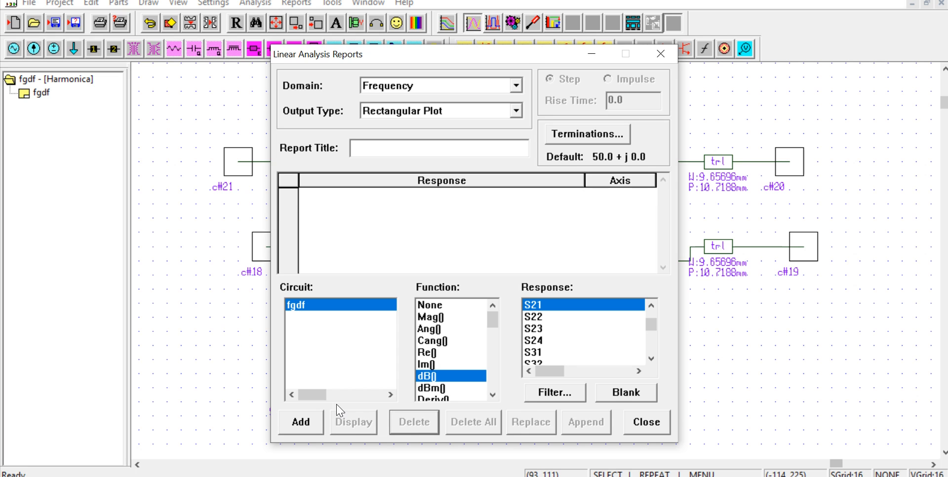
left_click(302, 423)
left_click(354, 422)
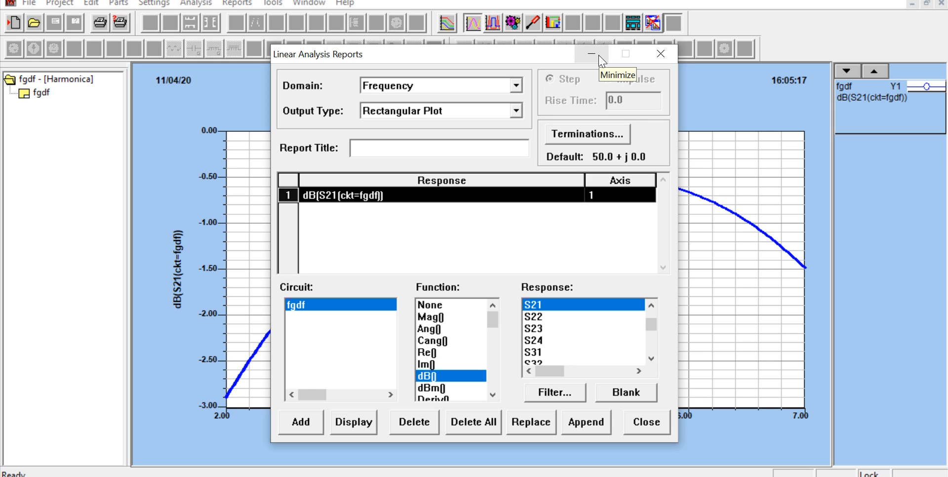
left_click(599, 56)
Step: Place a data marker on the S21 trace at about 4.98 GHz to read its level, and close the plot
right_click(556, 206)
left_click(589, 290)
left_click(571, 173)
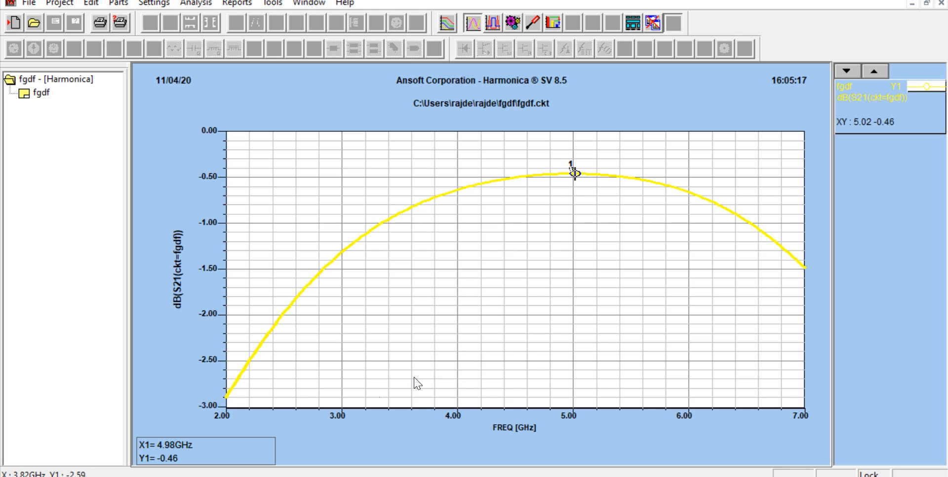
left_click(942, 5)
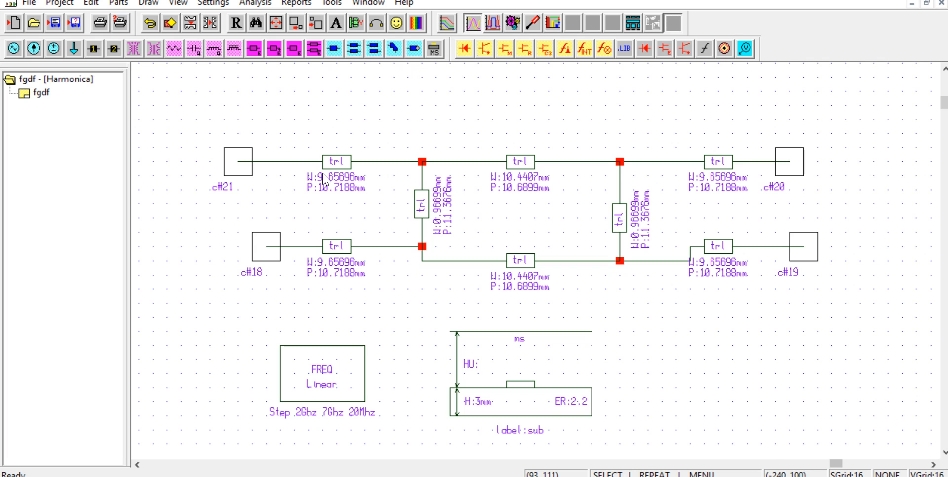
Step: Add the S41 response in dB alongside S21, display the rectangular plot unobstructed, and return to the schematic
left_click(296, 3)
left_click(316, 19)
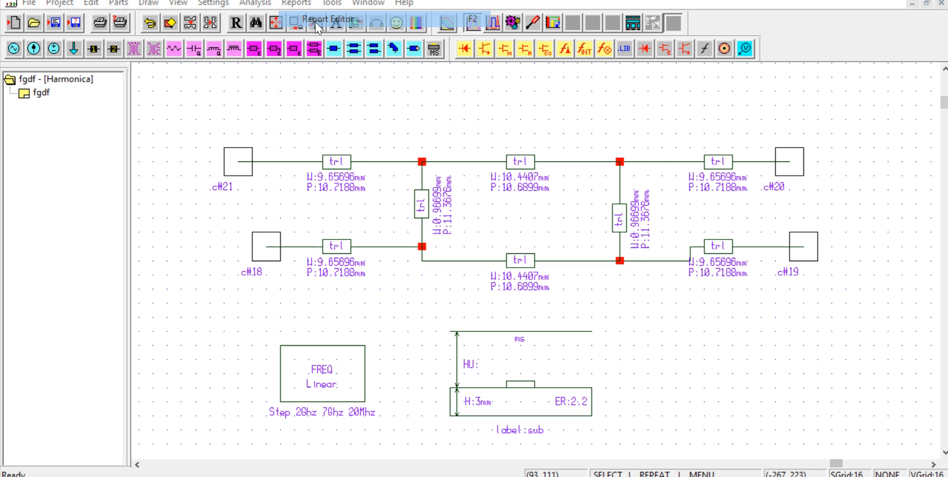
scroll(542, 358, "down", 2)
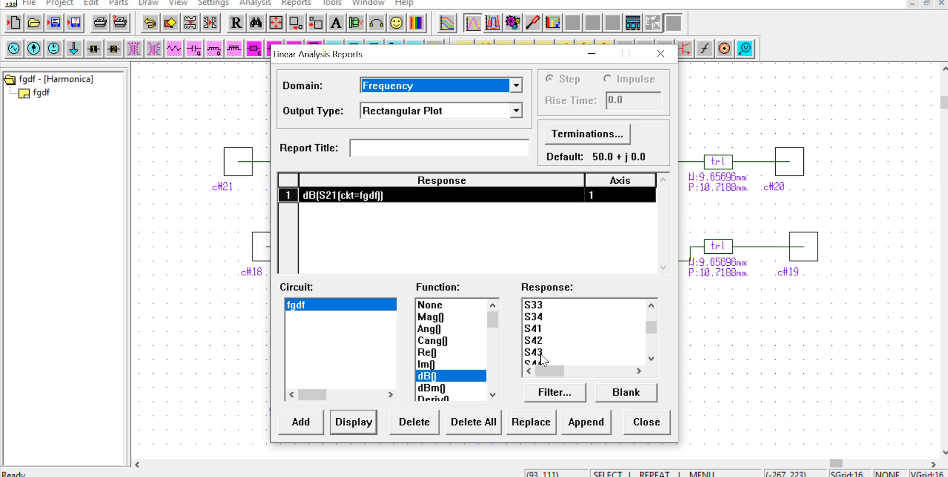
left_click(543, 328)
left_click(295, 423)
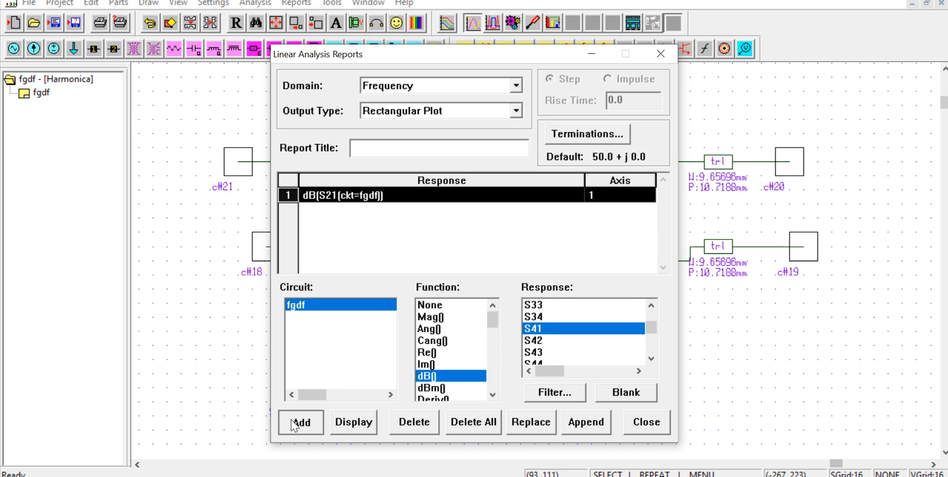
left_click(351, 423)
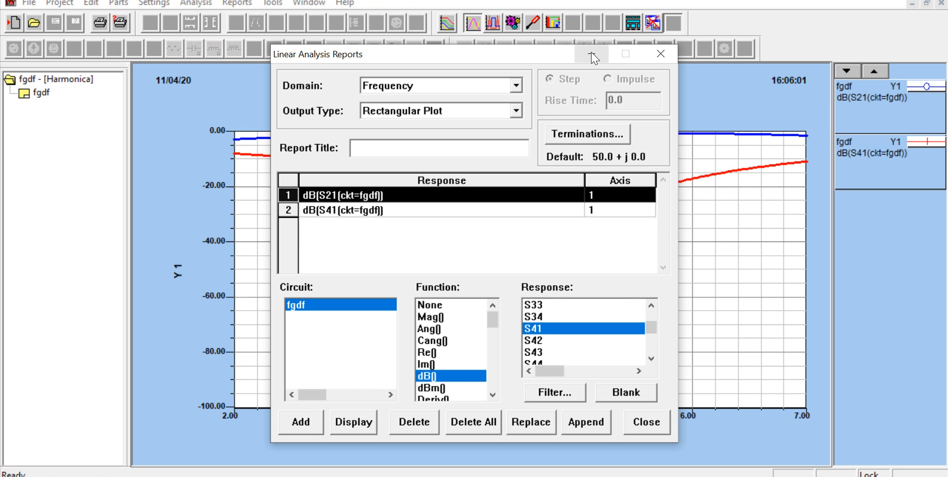
left_click(593, 55)
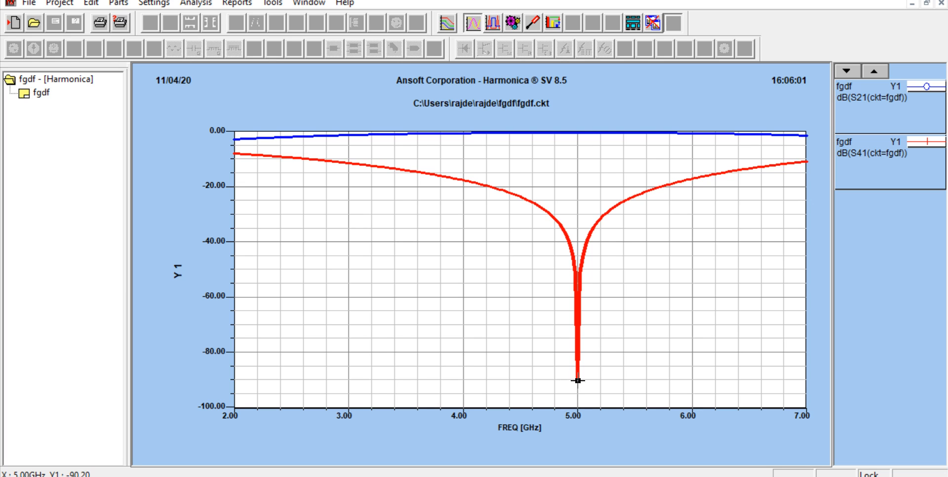
left_click(913, 3)
left_click(544, 96)
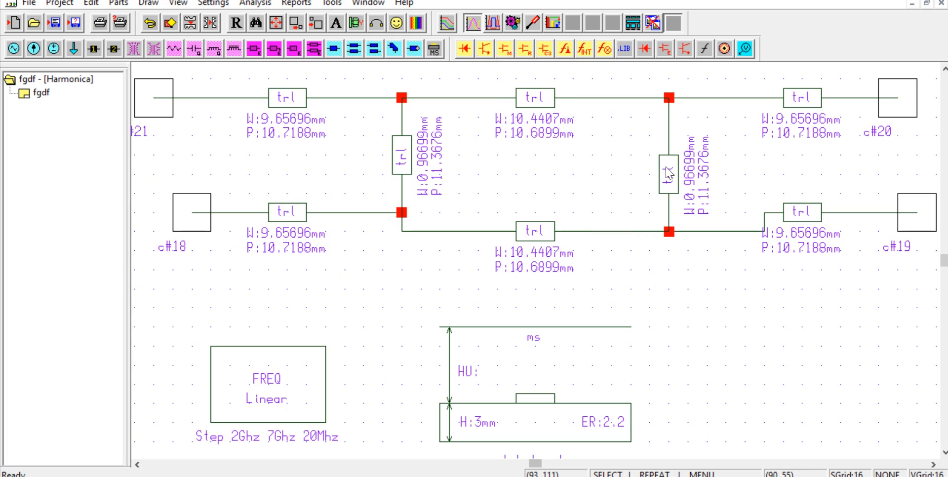
Step: Add the S11 response in dB to the S21 and S41 report, display the plot unobstructed, and return to the schematic
left_click(299, 4)
left_click(336, 17)
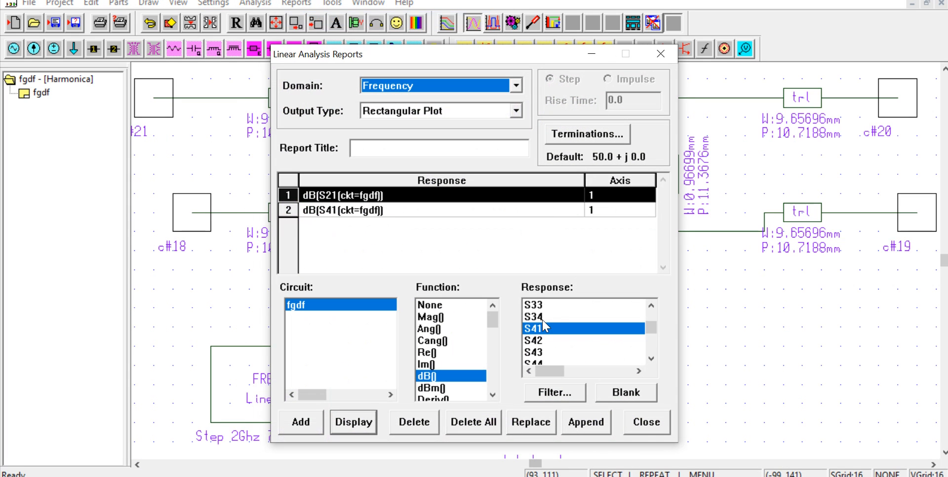
scroll(545, 329, "up", 4)
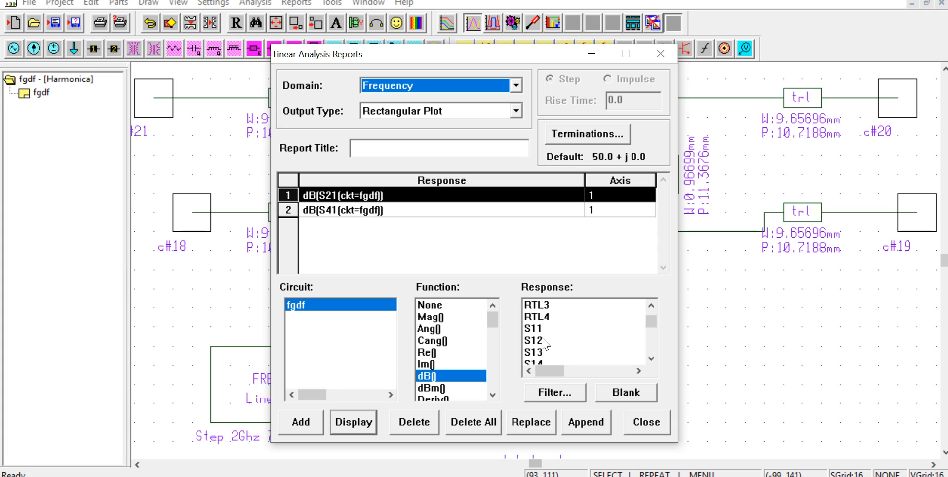
left_click(536, 328)
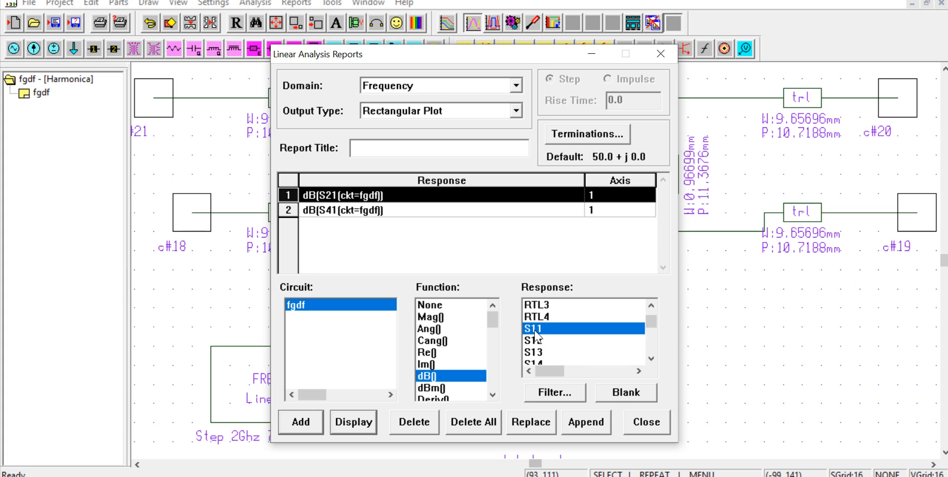
left_click(301, 422)
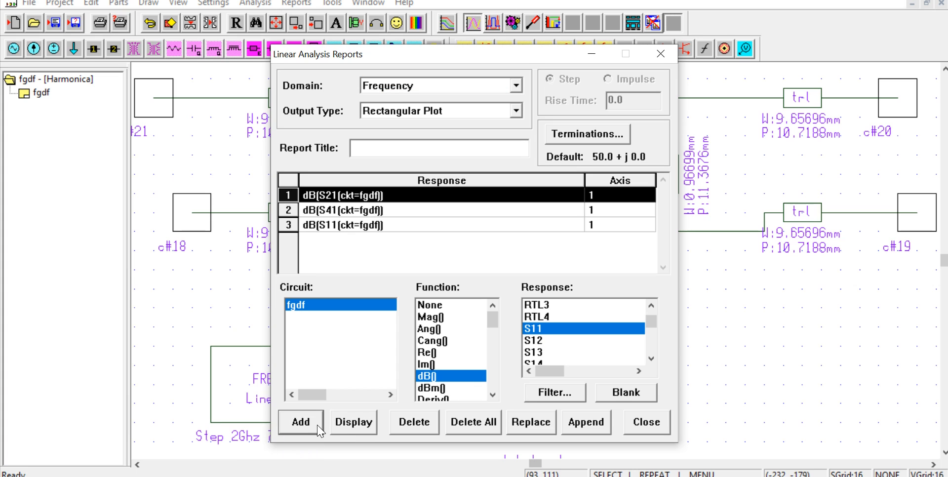
left_click(354, 422)
left_click(591, 53)
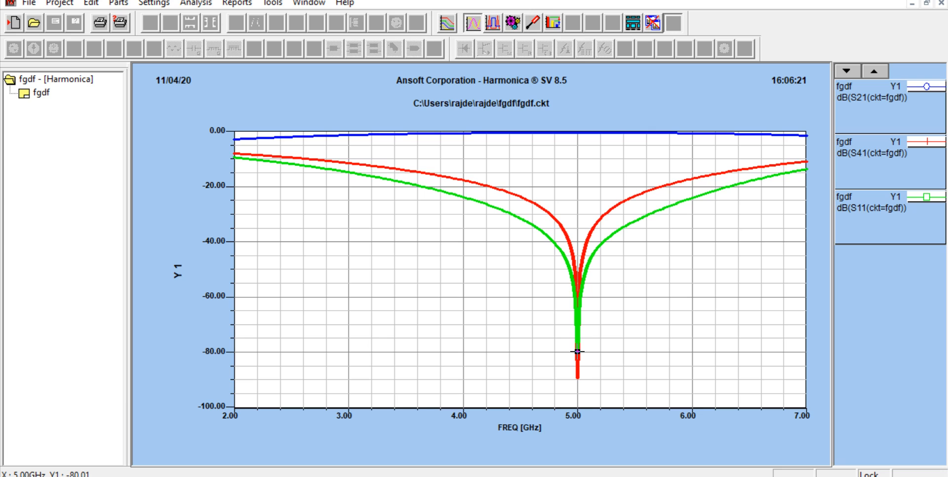
left_click(912, 4)
left_click(550, 97)
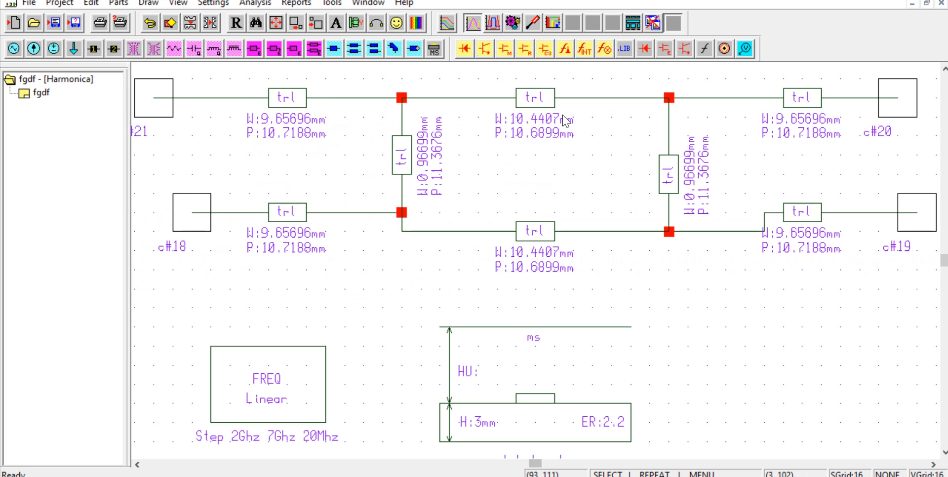
Step: Add the S31 response in dB to the report and display all four S-parameter traces in one rectangular plot
left_click(310, 7)
left_click(312, 17)
scroll(540, 352, "down", 1)
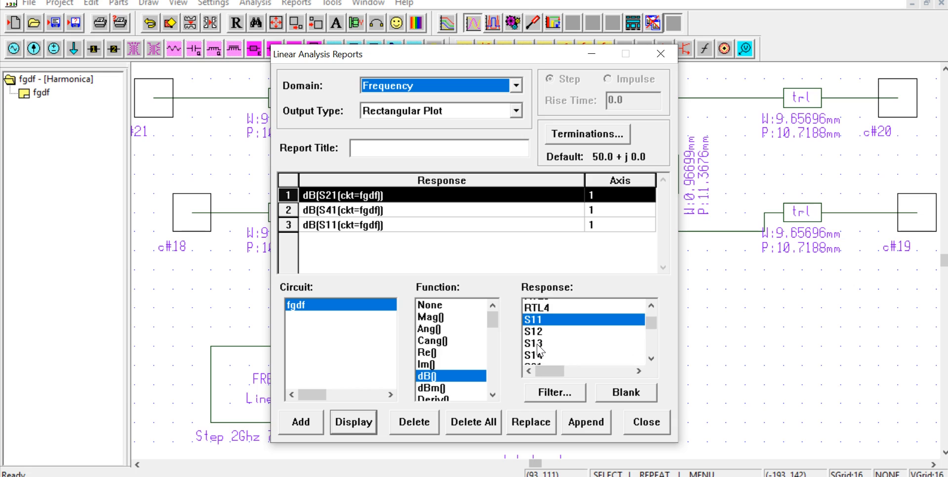
scroll(540, 352, "down", 3)
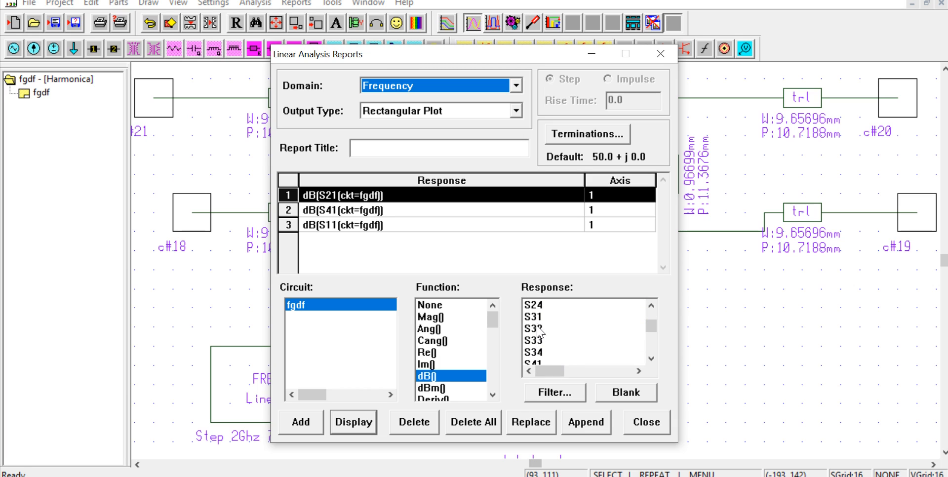
left_click(536, 317)
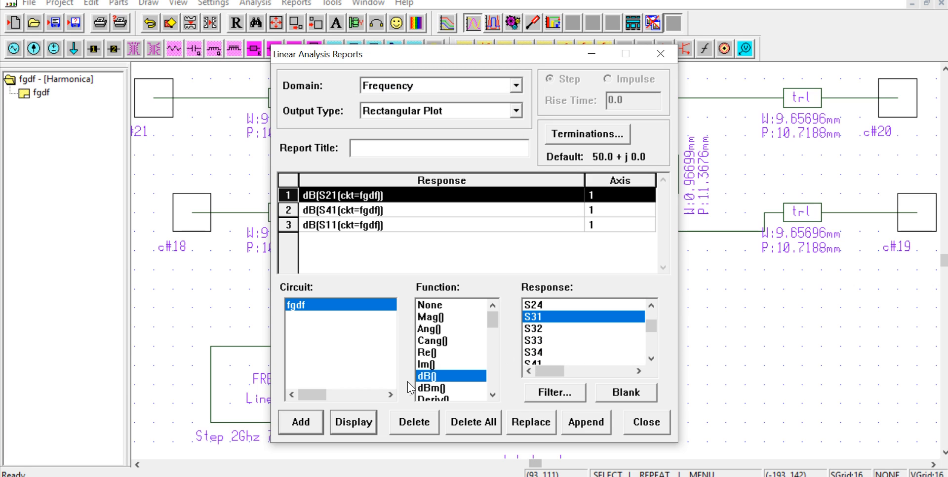
left_click(300, 422)
left_click(353, 422)
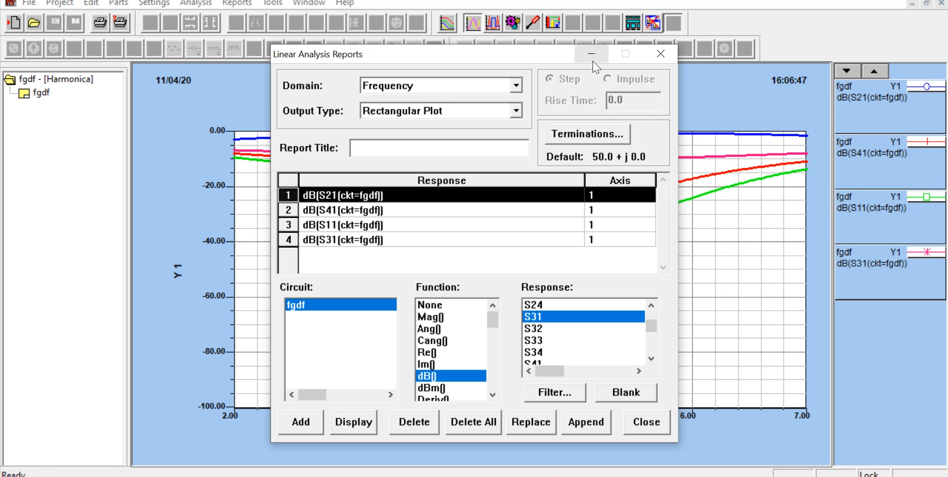
Step: Minimize the linear analysis report dialog to leave the four-trace rectangular plot unobstructed
left_click(593, 58)
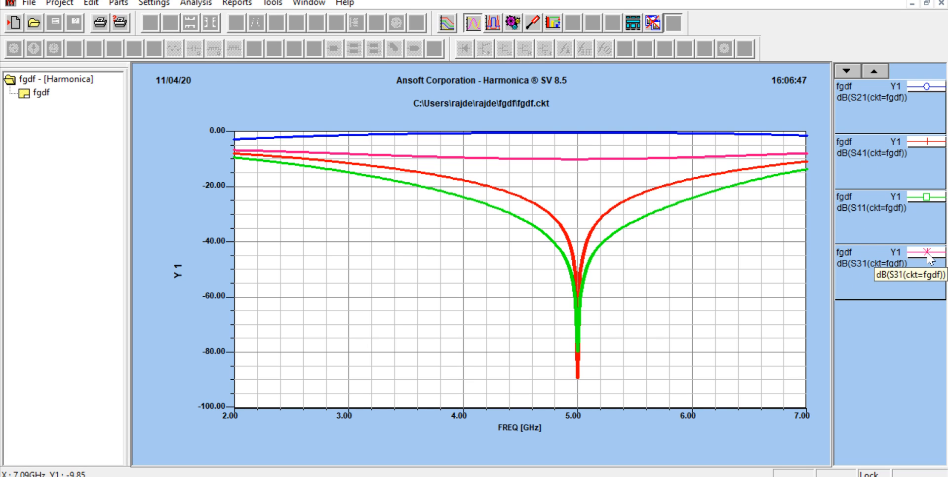
Step: Open the color properties from the middle of the S31 trace and apply blue to the plot background
right_click(584, 160)
left_click(568, 161)
double_click(569, 160)
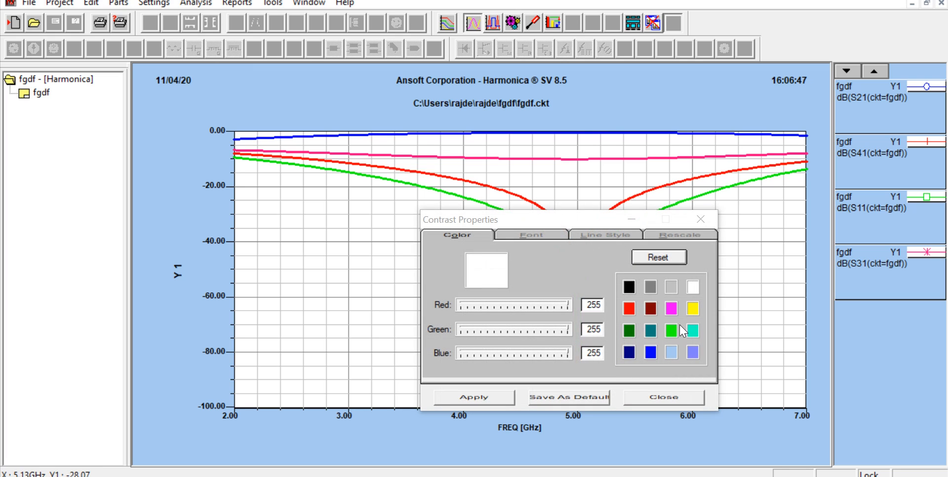
left_click(650, 352)
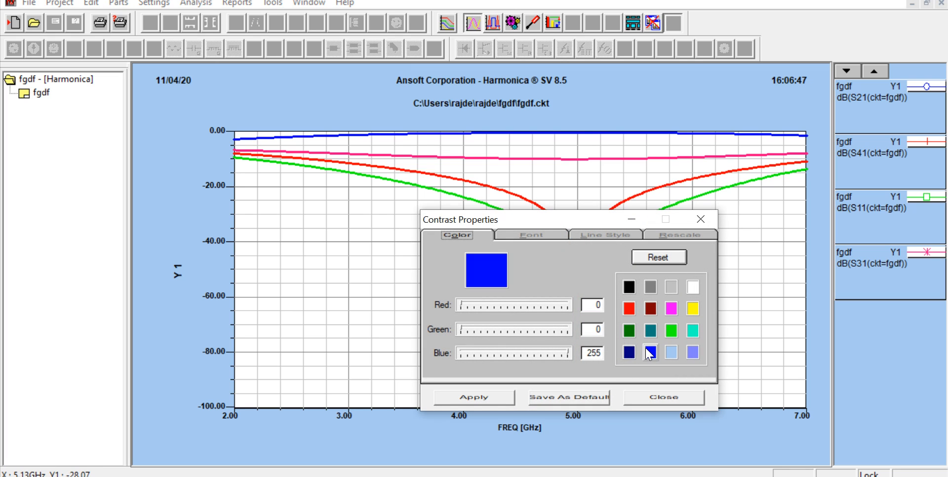
left_click(465, 401)
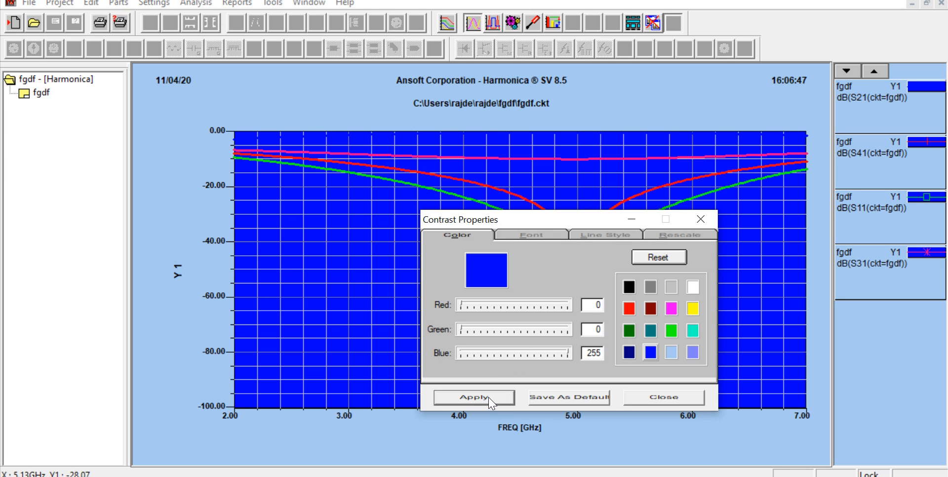
Step: Restore the plot background to white and close the contrast properties
left_click(694, 288)
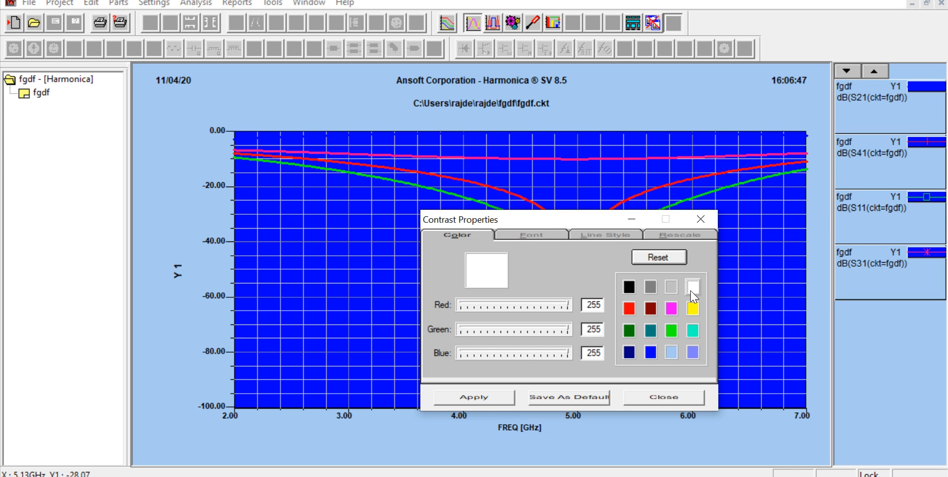
left_click(466, 400)
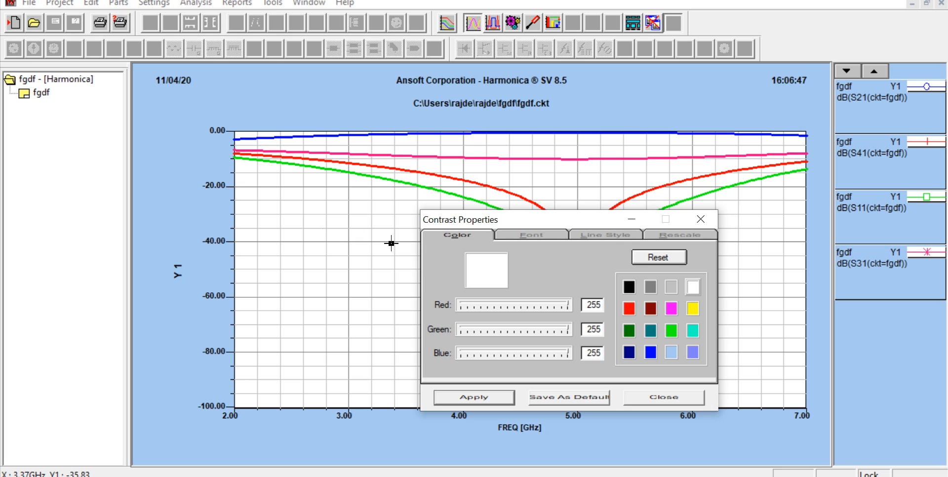
left_click(670, 401)
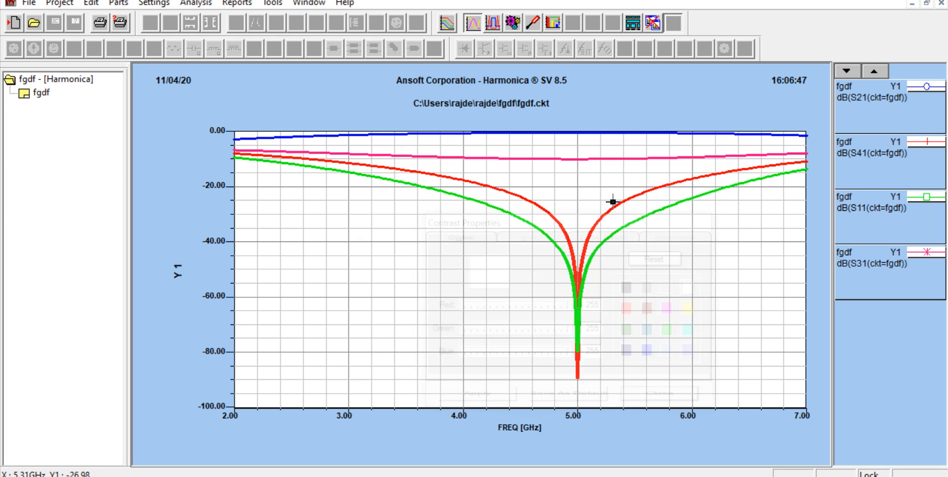
double_click(591, 159)
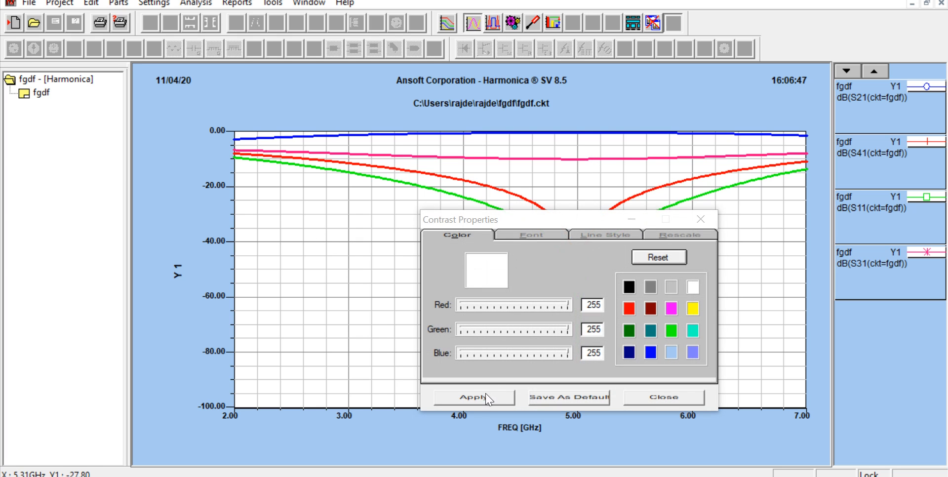
left_click(666, 398)
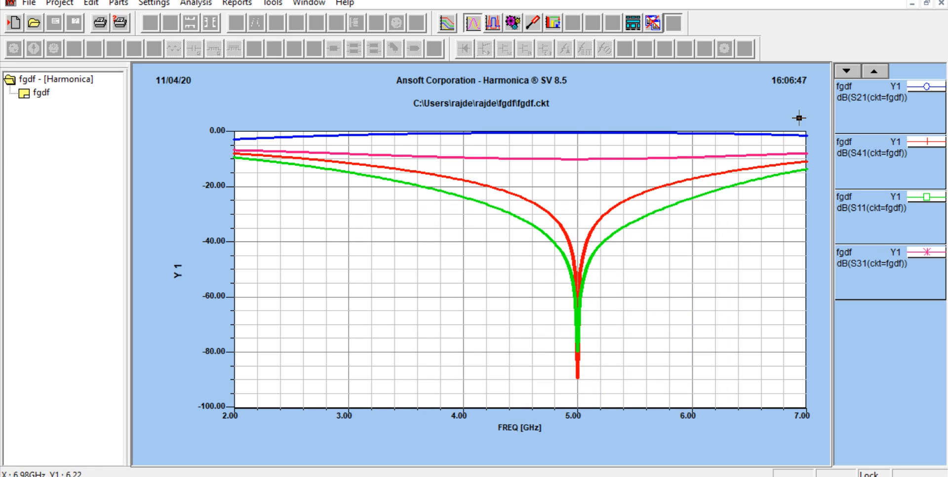
Step: Set the S31 trace color to light blue (RGB 164, 200, 240) through its legend entry and close the trace properties
double_click(926, 255)
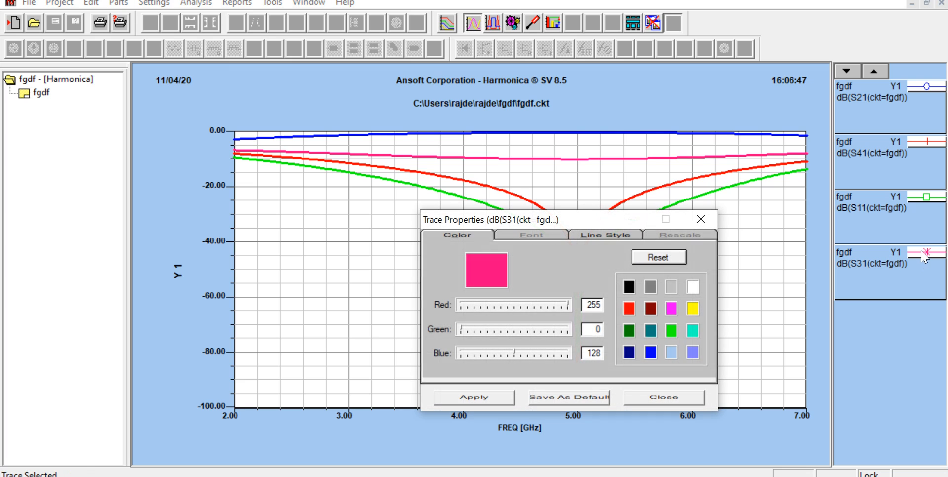
left_click(651, 352)
left_click(481, 398)
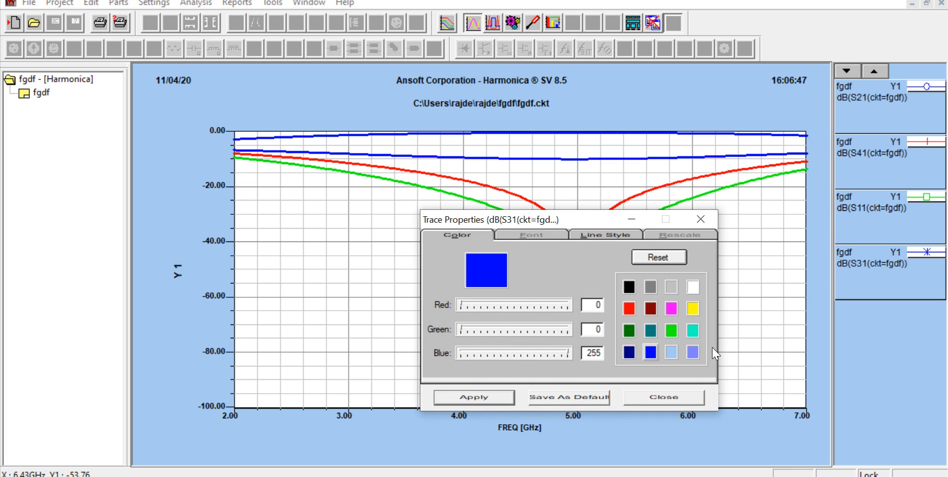
left_click(672, 355)
left_click(481, 402)
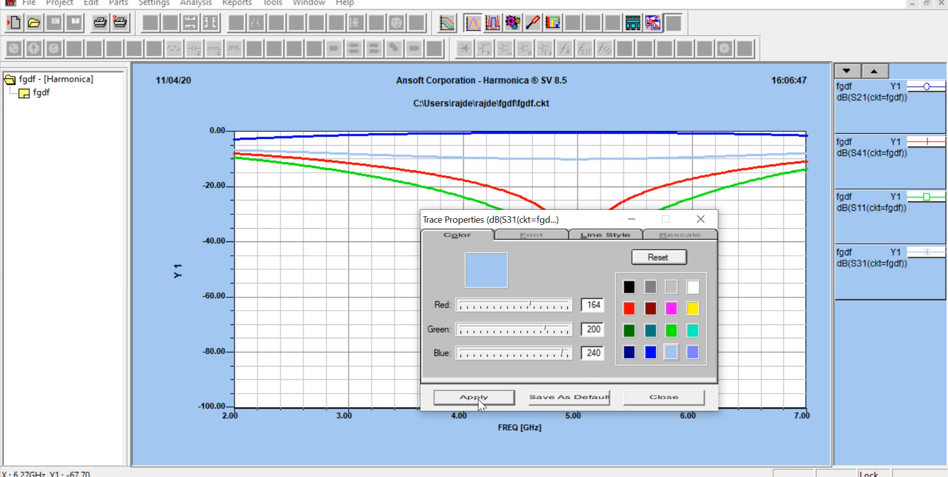
left_click(663, 398)
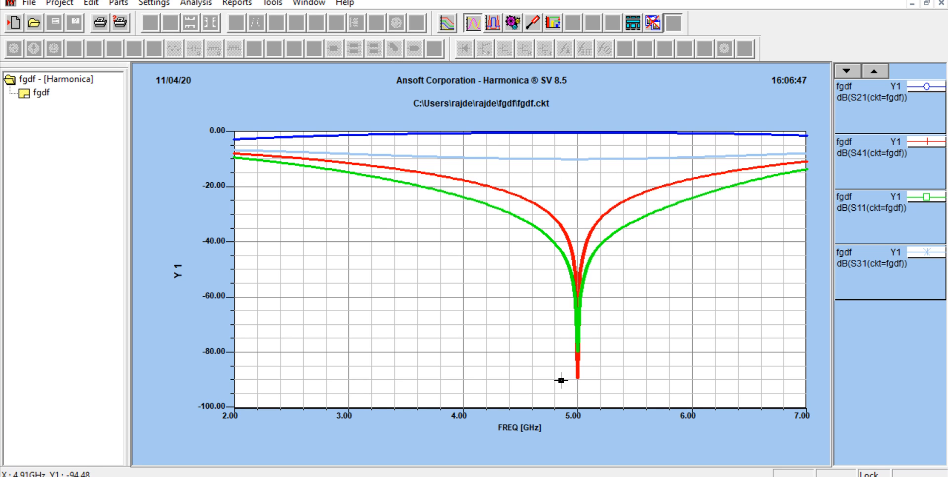
Step: Switch to the PowerPoint presentation and open slide 13 to compare the expected coupler response with the simulated plot
left_click(420, 476)
left_click(79, 366)
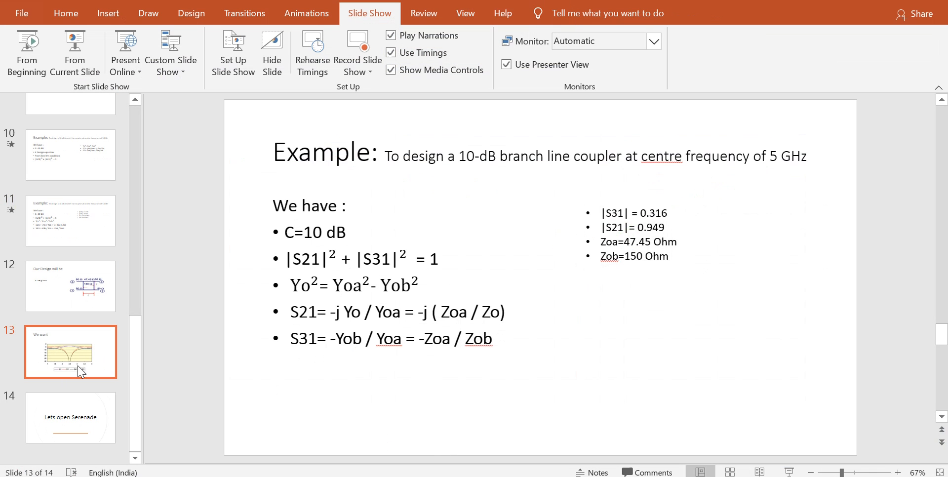